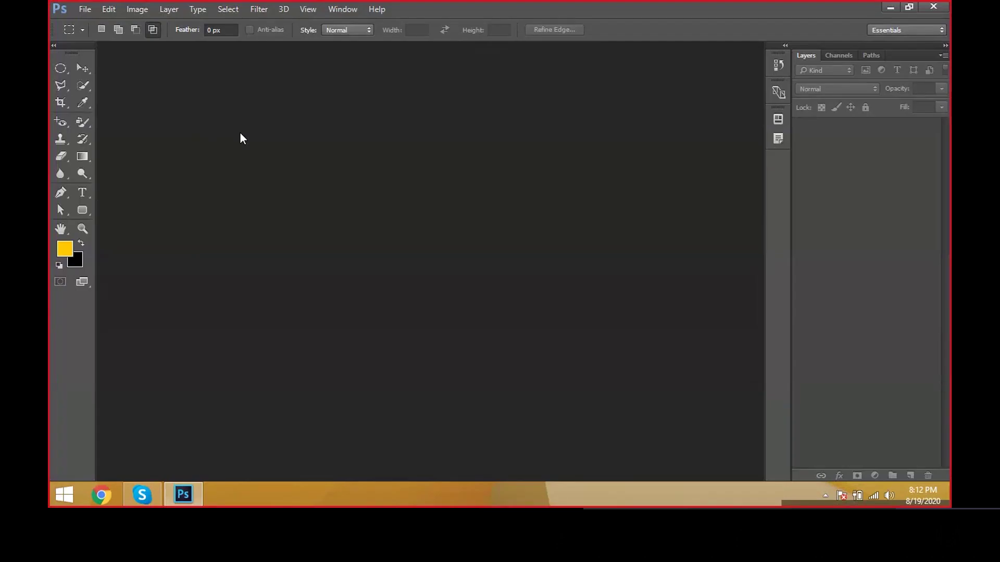
# Open the image portrait-3113948_1920-1 from the IMAGES-IMAGES folder.
pyautogui.click(82, 12)
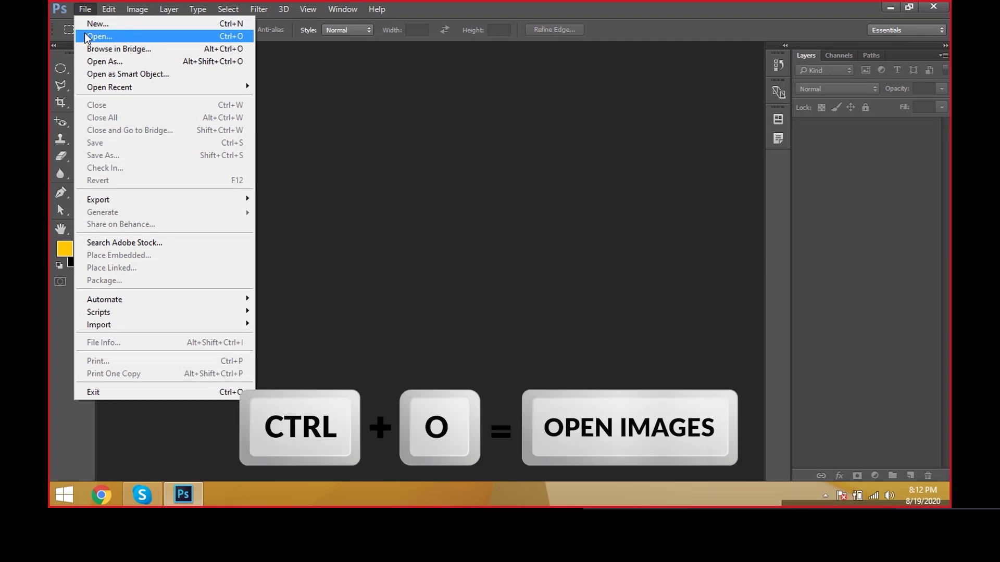
pyautogui.click(86, 37)
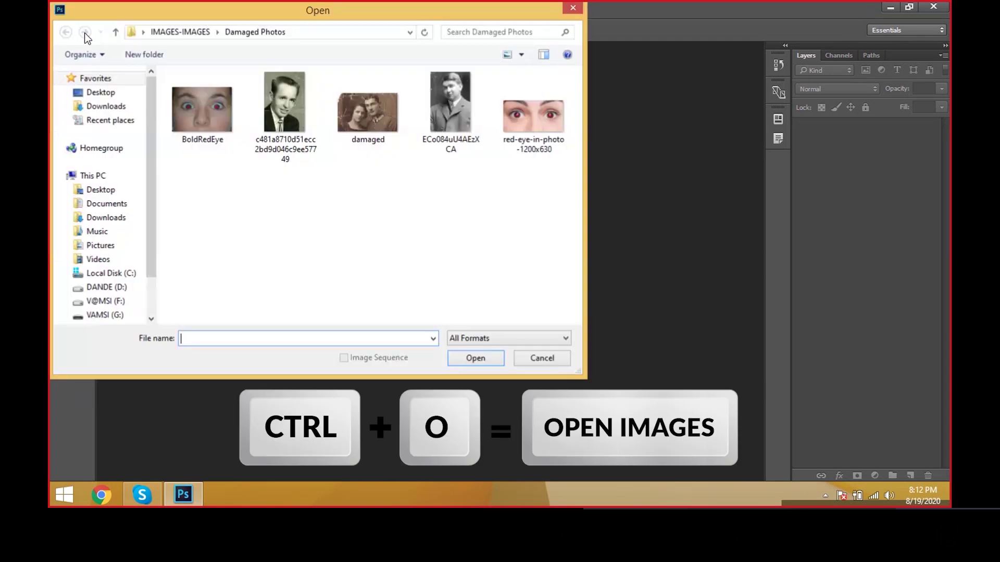
pyautogui.click(195, 36)
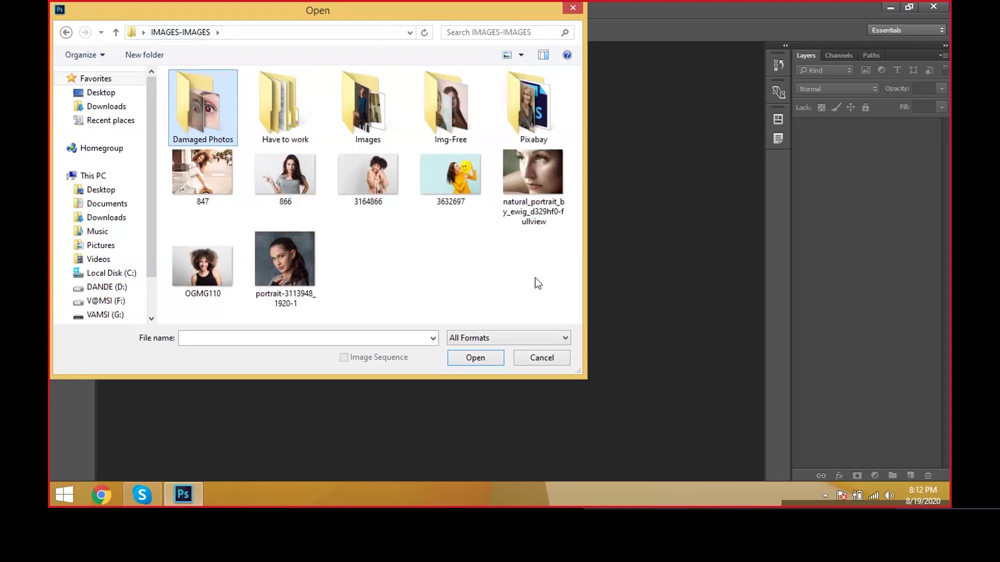
pyautogui.click(518, 213)
pyautogui.click(450, 204)
pyautogui.click(317, 255)
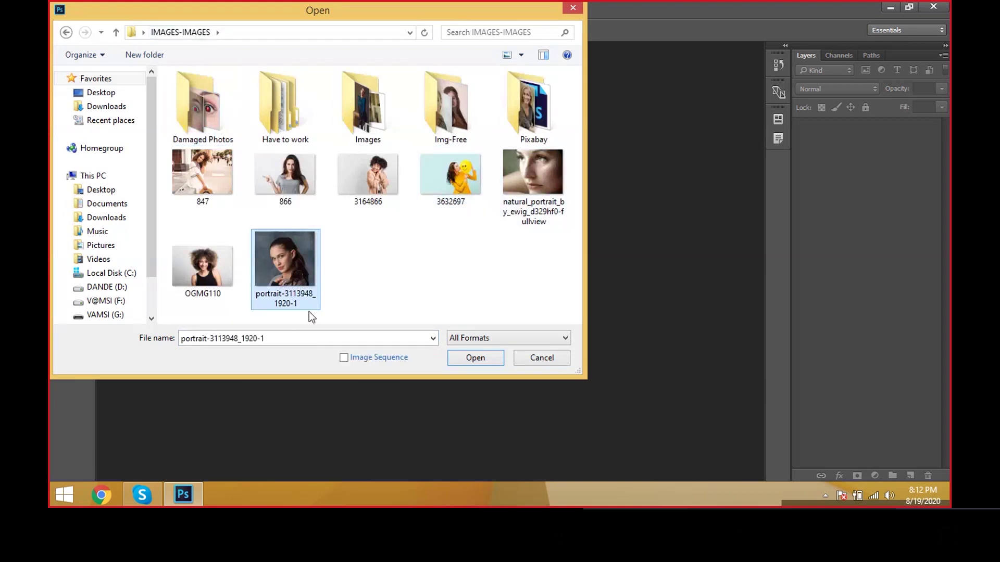
pyautogui.click(462, 361)
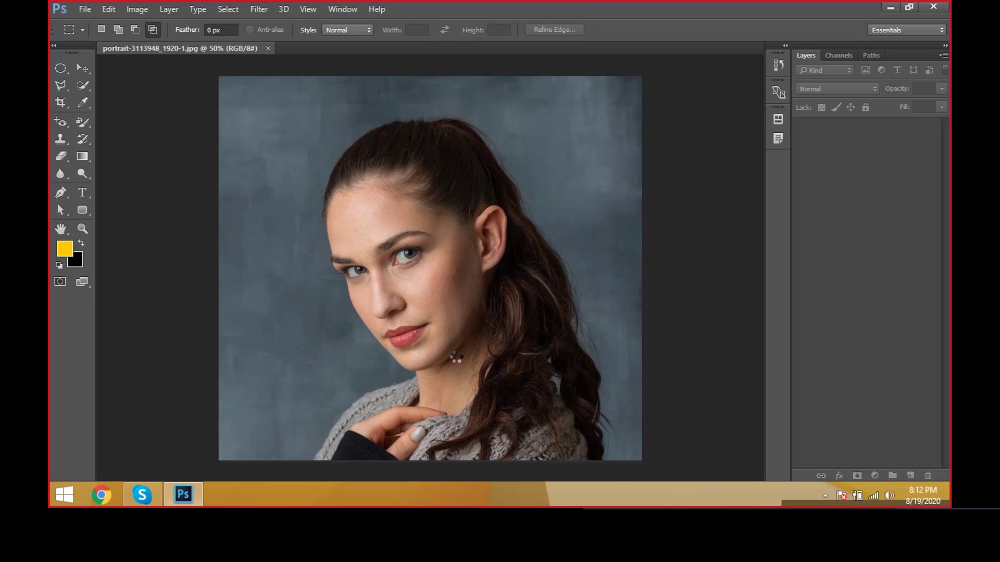
# Examine the skin texture of the portrait's face up close, from the mouth and cheeks to the forehead.
pyautogui.hotkey('ctrl', '+')
pyautogui.hotkey('ctrl', '+')
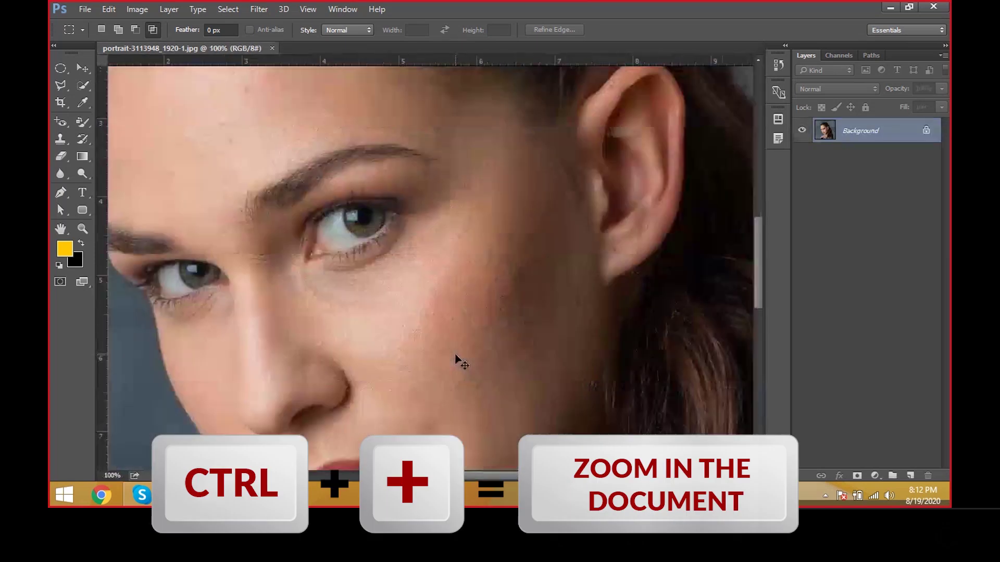
pyautogui.hotkey('ctrl', '+')
pyautogui.moveTo(453, 245); pyautogui.dragTo(492, 175)
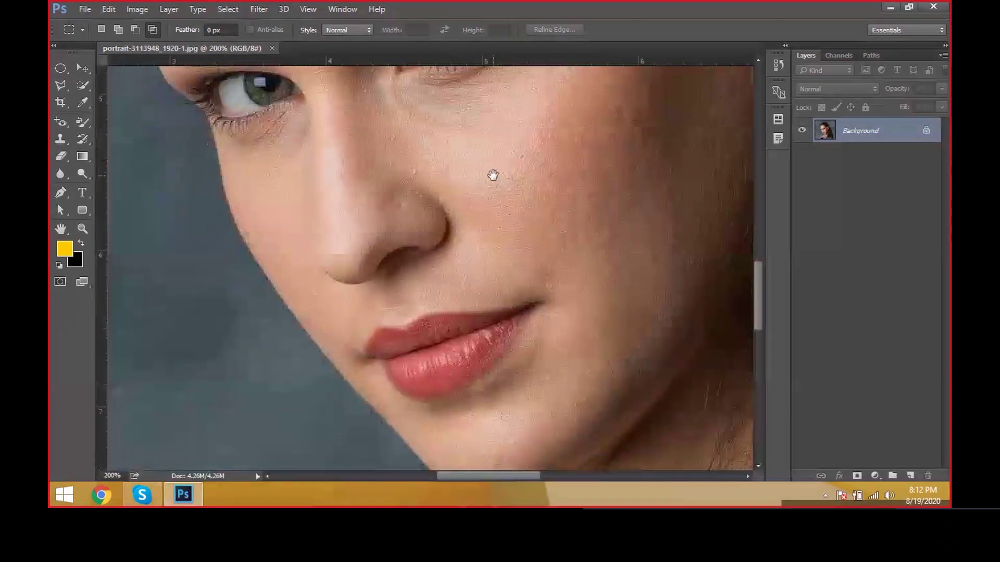
pyautogui.moveTo(471, 289); pyautogui.dragTo(482, 362)
pyautogui.moveTo(440, 151); pyautogui.dragTo(442, 339)
pyautogui.moveTo(428, 154); pyautogui.dragTo(450, 292)
pyautogui.moveTo(452, 144); pyautogui.dragTo(470, 252)
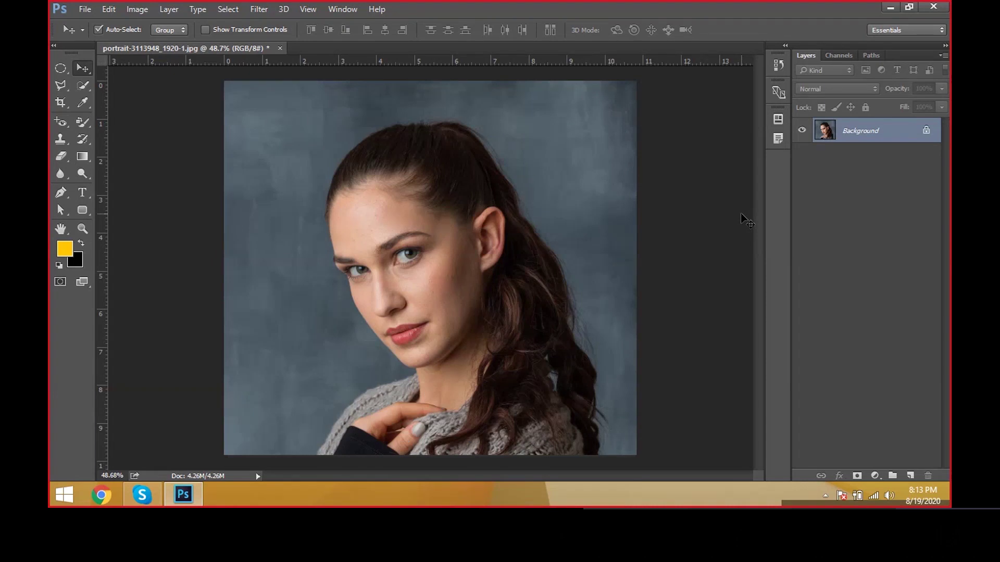
# Duplicate the Background layer and name the copy Photo 1.
pyautogui.hotkey('ctrl', 'j')
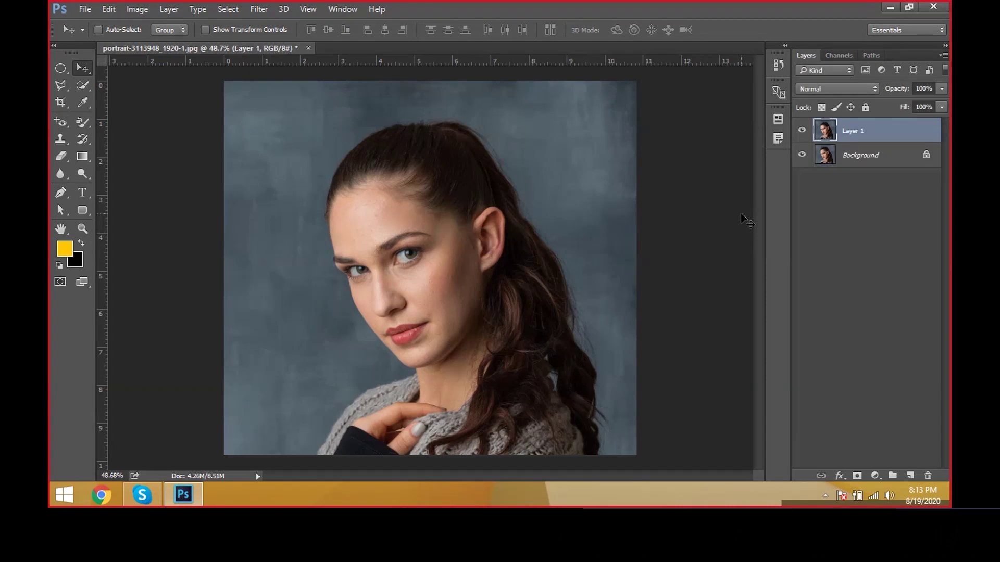
pyautogui.doubleClick(852, 131)
pyautogui.write('Photo 1')
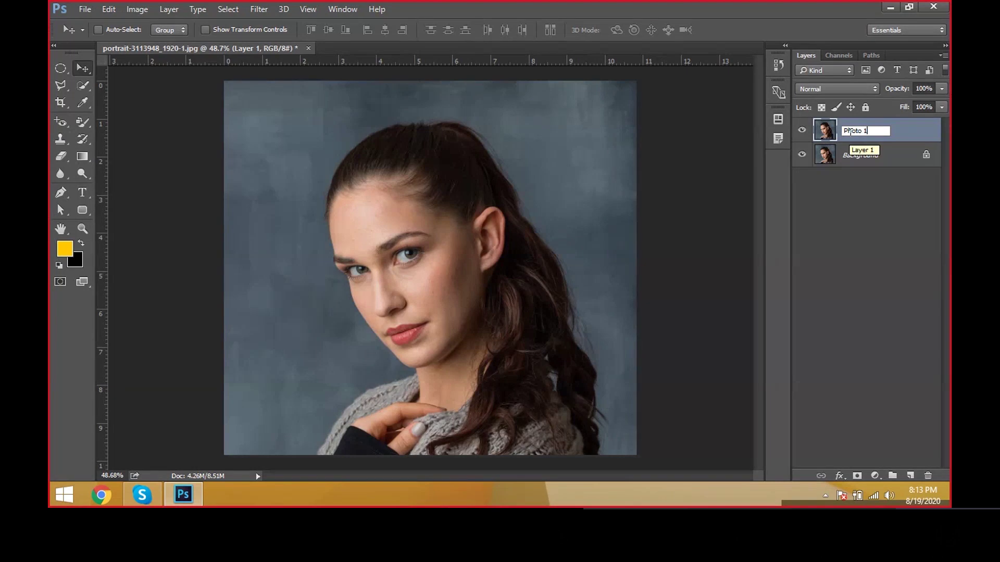
pyautogui.press('Return')
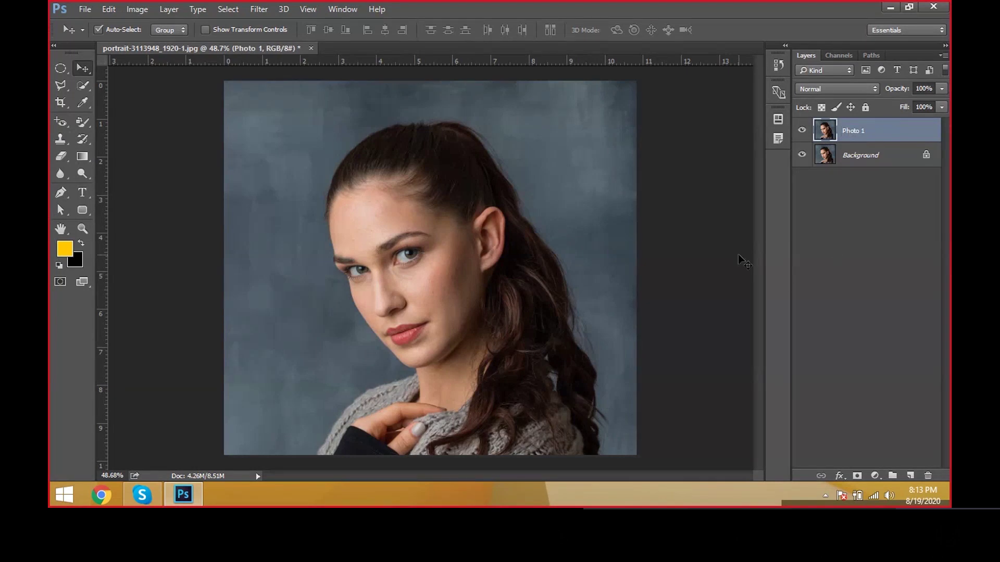
# Duplicate the Photo 1 layer and rename the copy Photo 2.
pyautogui.hotkey('ctrl', 'j')
pyautogui.doubleClick(864, 131)
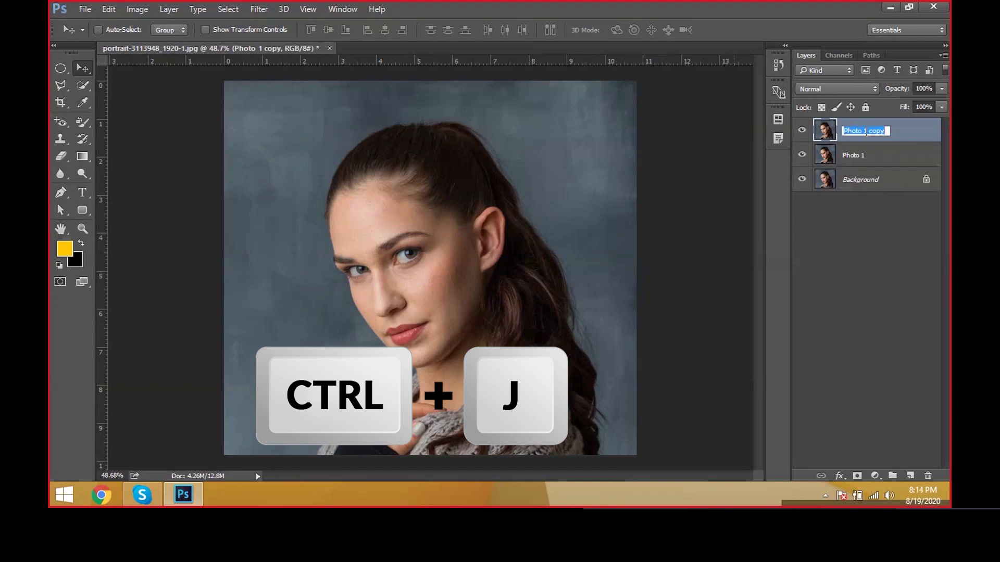
pyautogui.click(865, 130)
pyautogui.press('BackSpace')
pyautogui.press('BackSpace')
pyautogui.press('BackSpace')
pyautogui.press('BackSpace')
pyautogui.press('BackSpace')
pyautogui.press('BackSpace')
pyautogui.write('2')
pyautogui.press('Return')
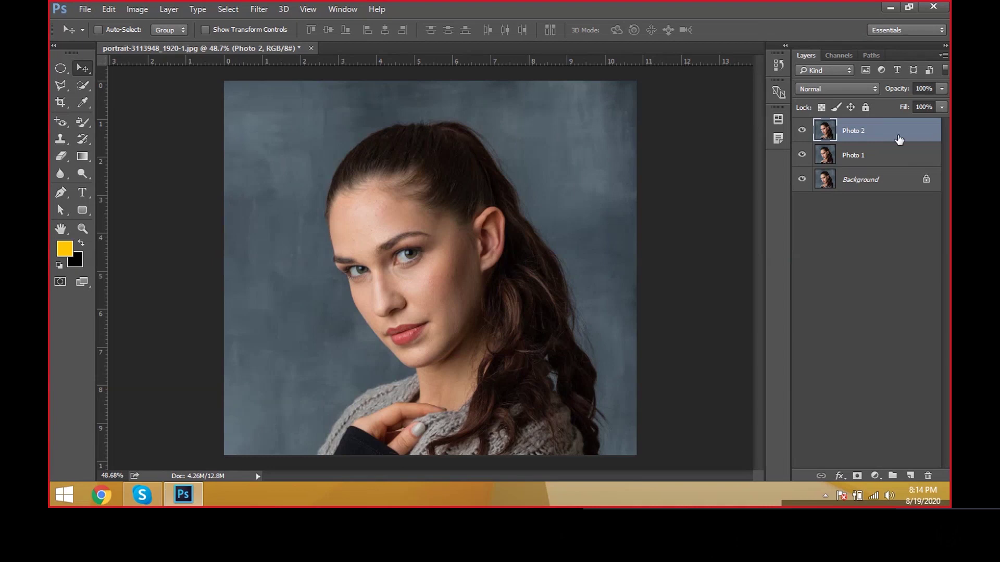
# Convert the Photo 1 layer to a smart object.
pyautogui.click(886, 155)
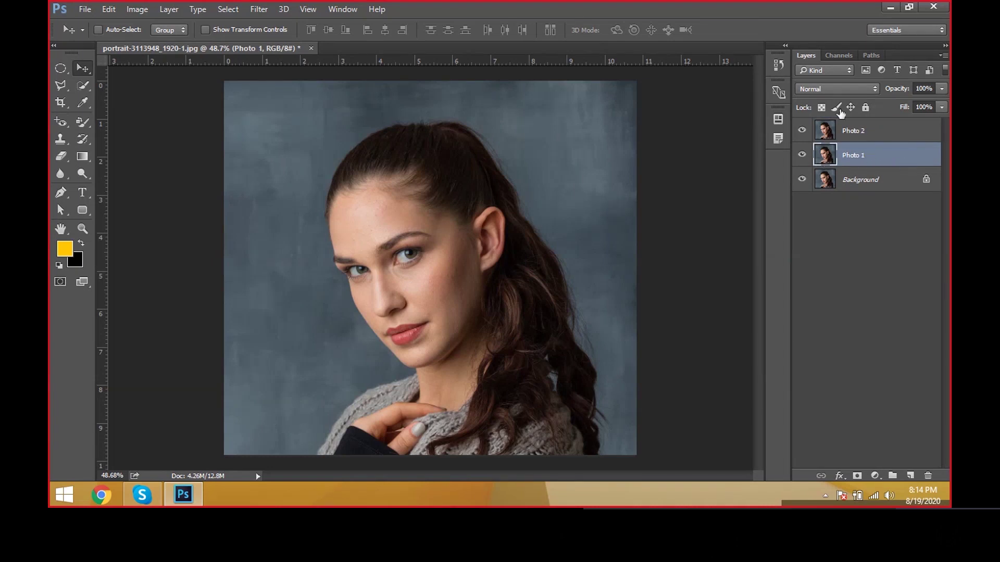
pyautogui.click(945, 55)
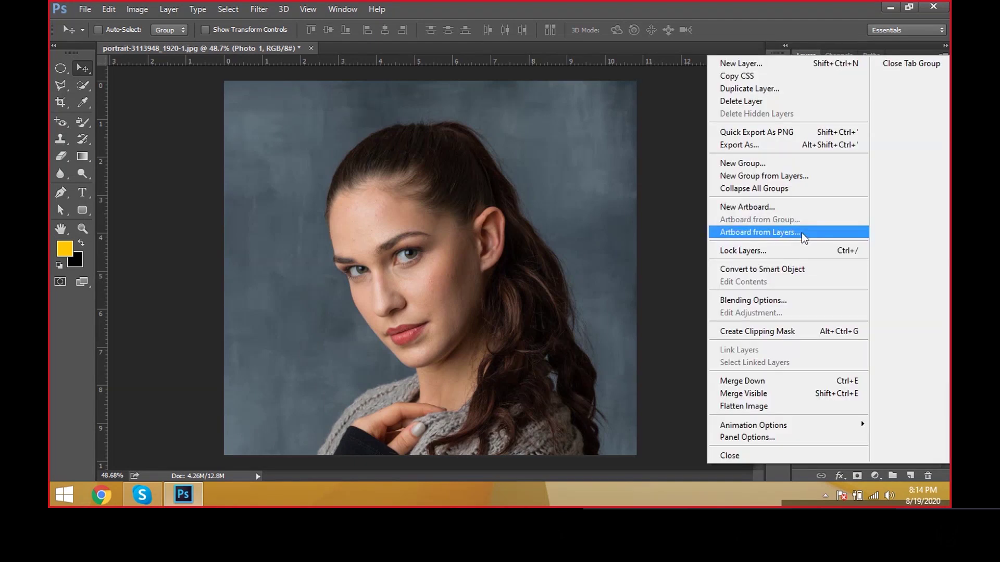
pyautogui.click(800, 270)
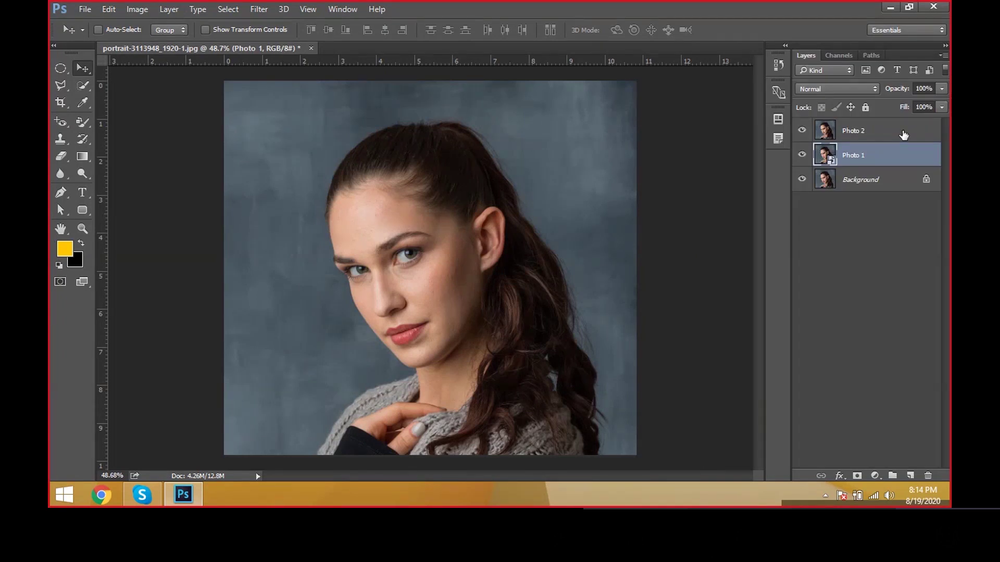
# Convert the Photo 2 layer to a smart object.
pyautogui.click(904, 135)
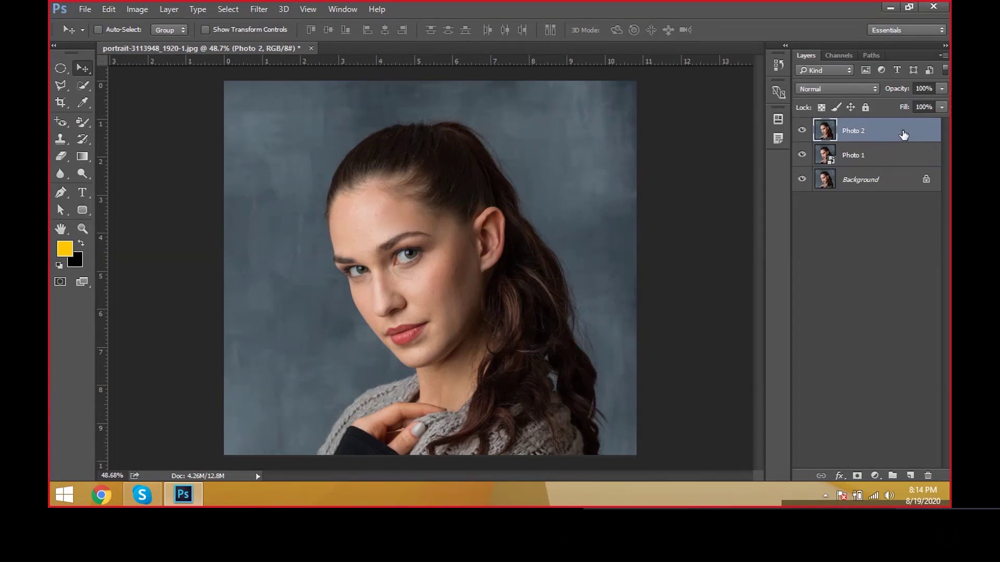
pyautogui.rightClick(873, 134)
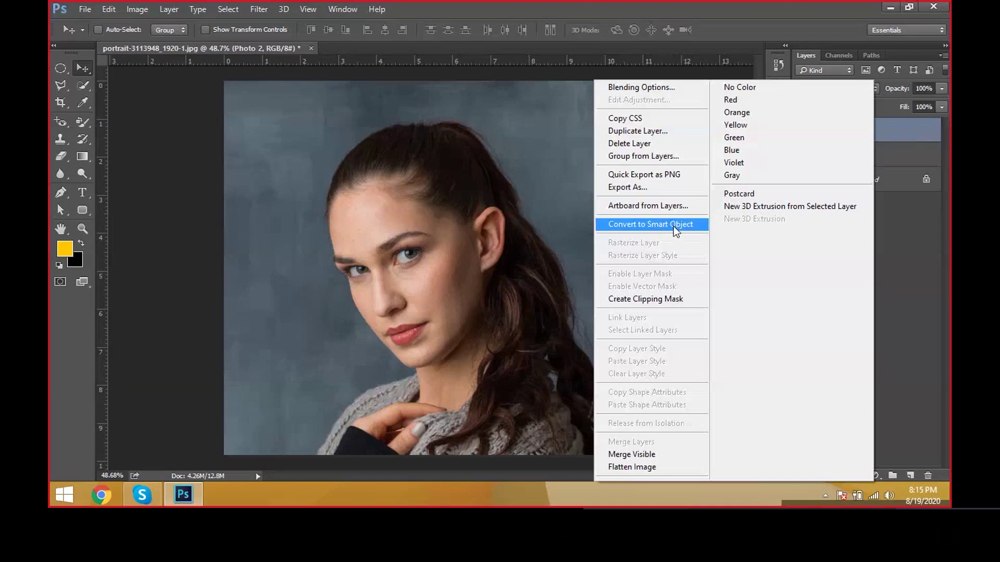
pyautogui.click(673, 226)
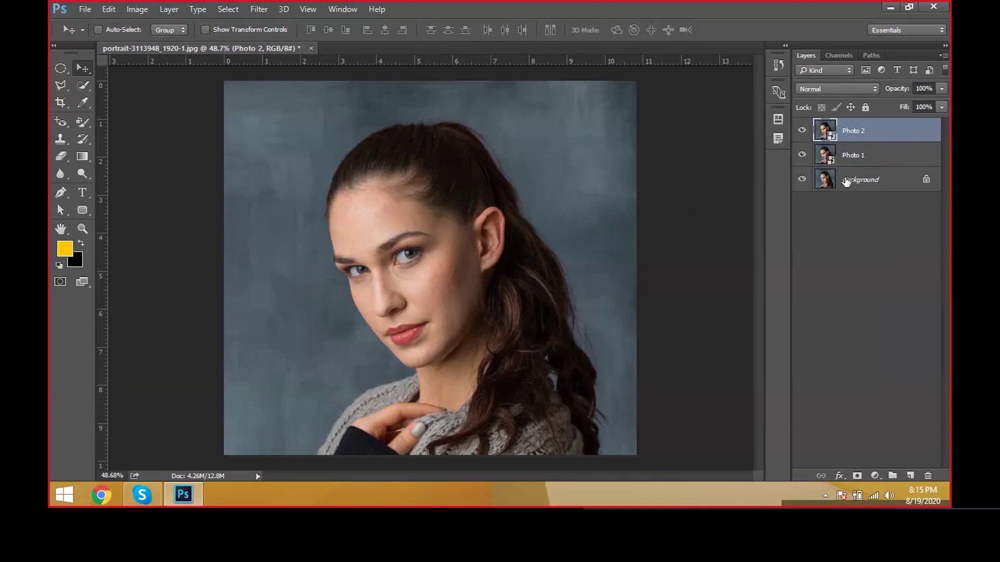
# Hide the Photo 2 layer and make Photo 1 the active layer.
pyautogui.click(856, 161)
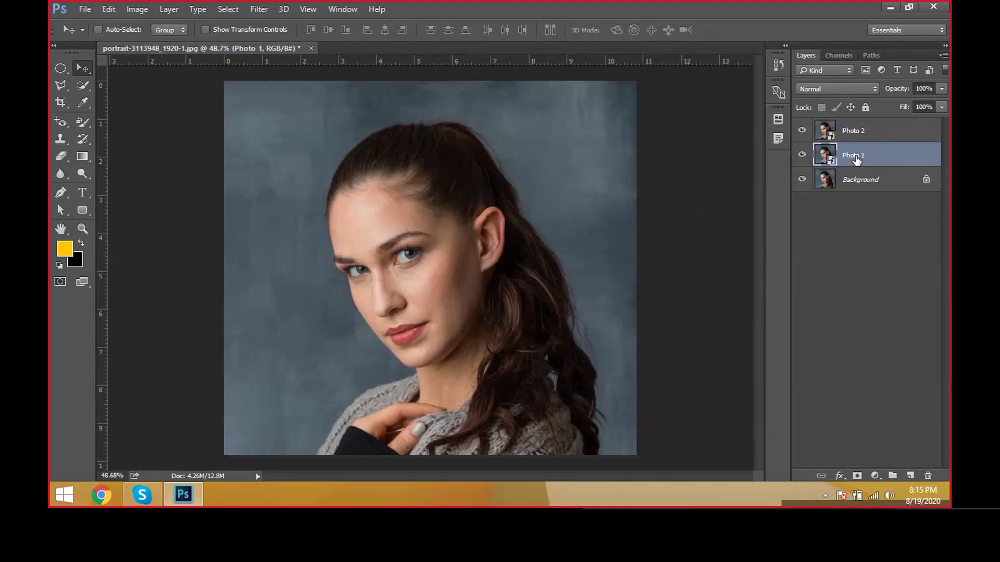
pyautogui.click(884, 128)
pyautogui.click(890, 157)
pyautogui.click(905, 137)
pyautogui.click(802, 131)
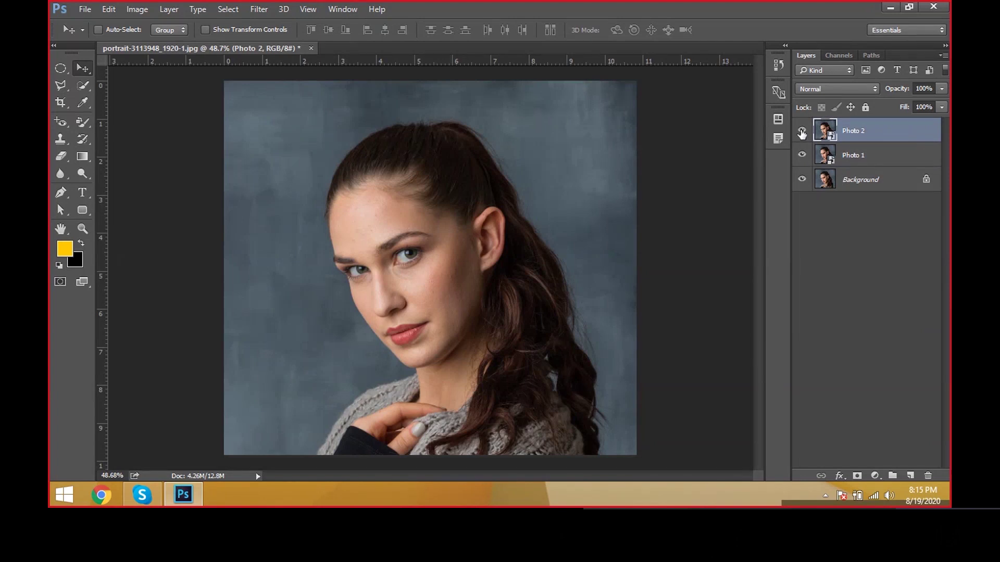
pyautogui.click(885, 159)
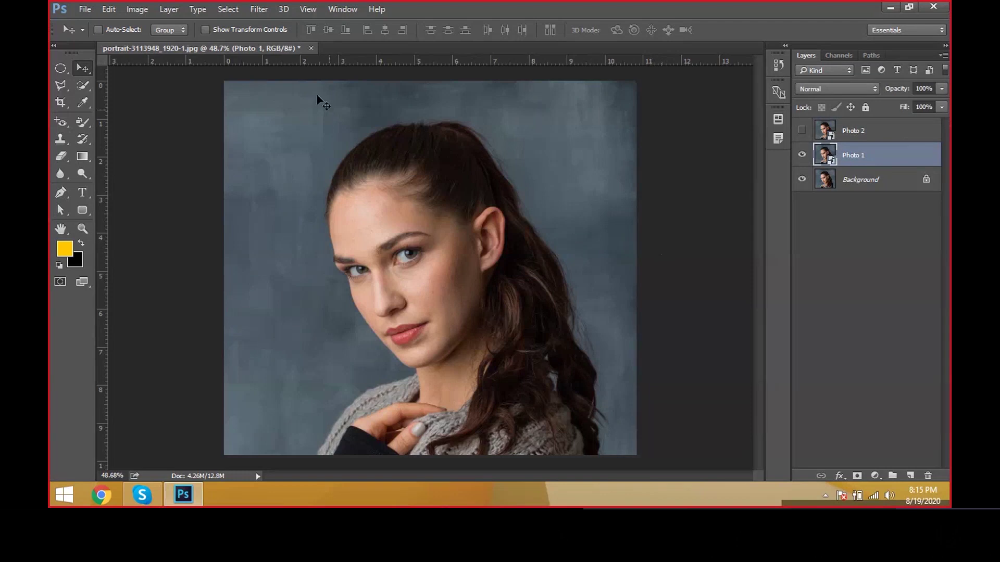
pyautogui.click(259, 9)
pyautogui.moveTo(324, 155)
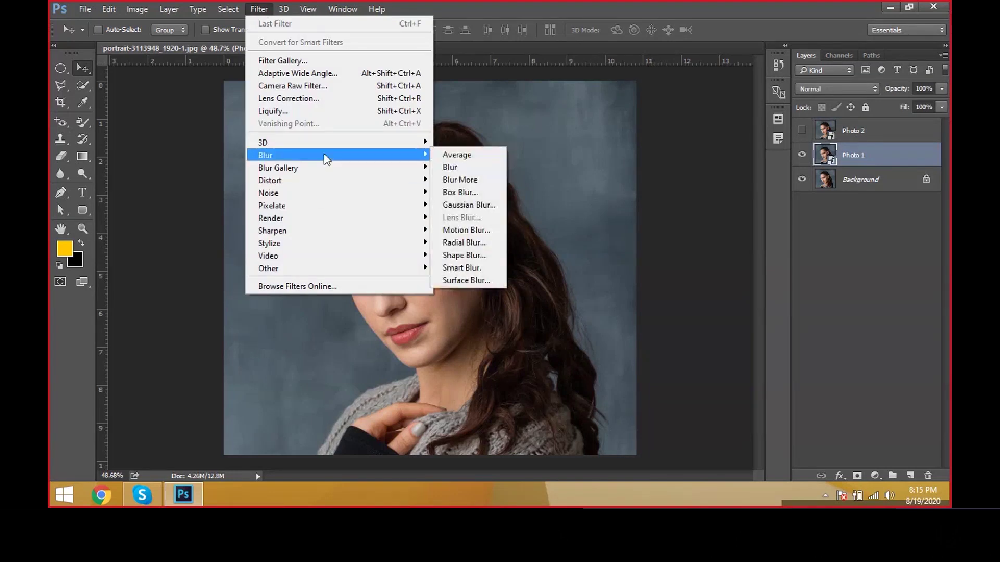
pyautogui.click(469, 205)
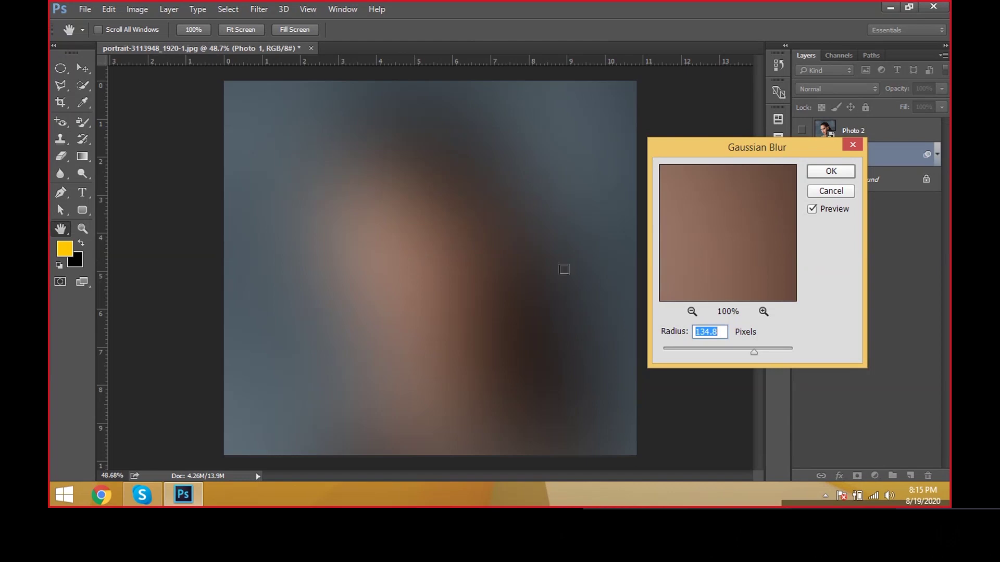
pyautogui.moveTo(666, 349); pyautogui.dragTo(676, 347)
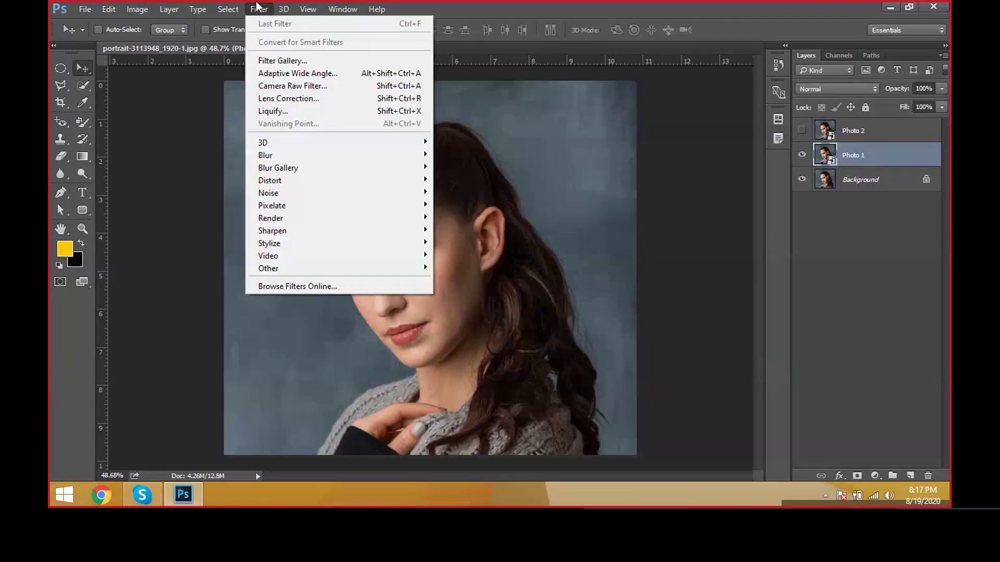
# Check the document's resolution in the Image Size settings and close them without changing anything.
pyautogui.click(256, 6)
pyautogui.click(137, 9)
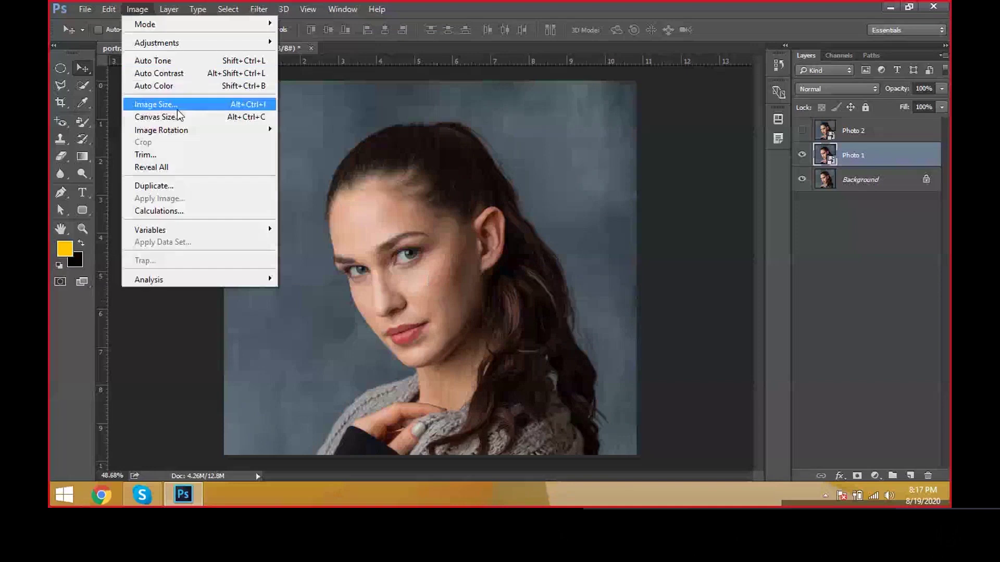
pyautogui.click(157, 104)
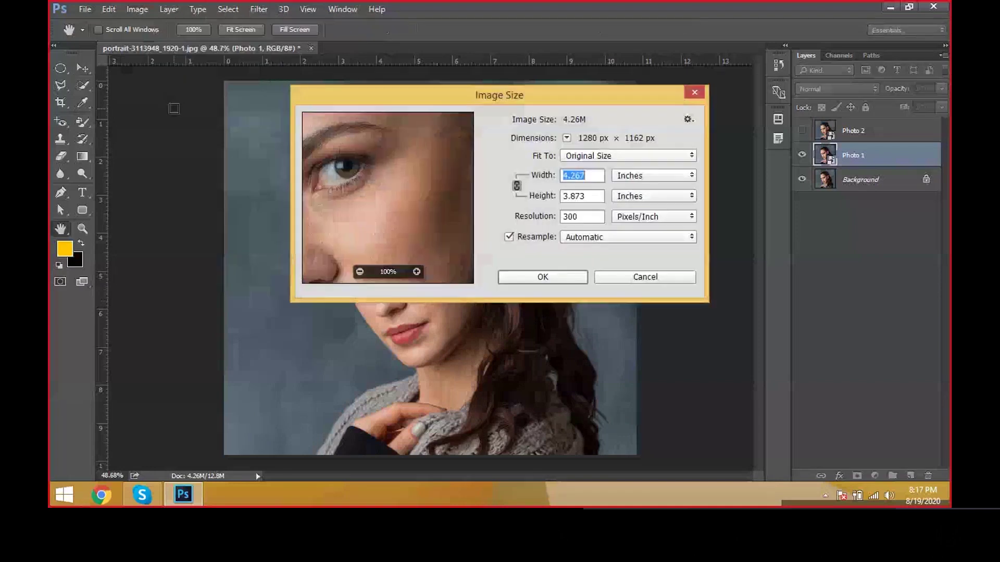
pyautogui.press('Escape')
pyautogui.press('v')
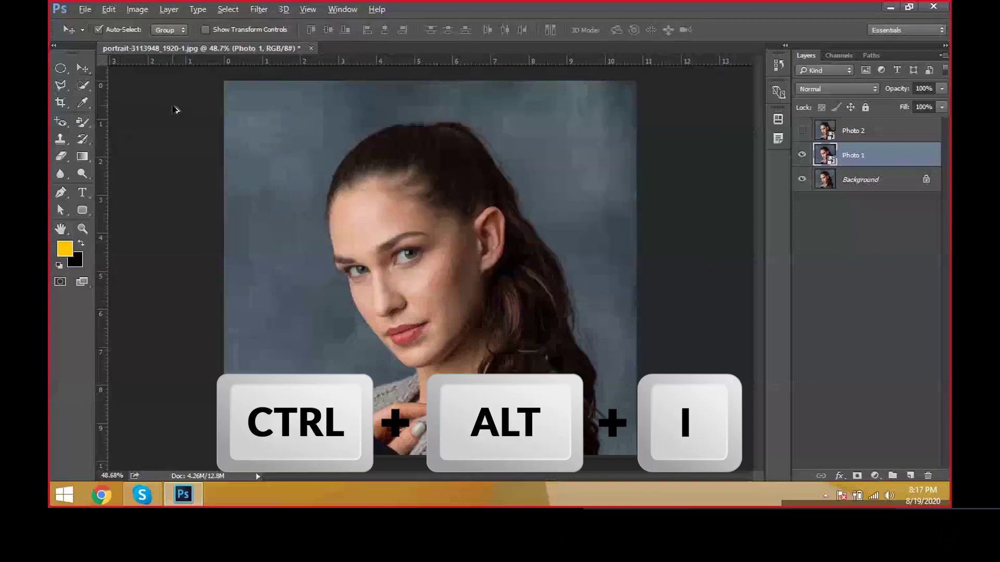
pyautogui.hotkey('ctrl', 'alt', 'i')
pyautogui.press('Escape')
pyautogui.press('v')
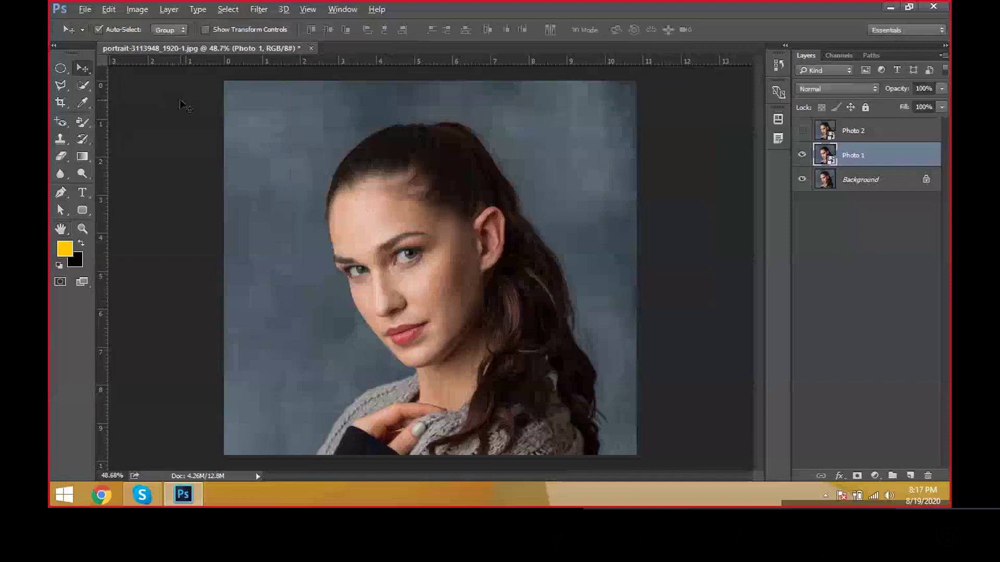
pyautogui.hotkey('ctrl', 'alt', 'i')
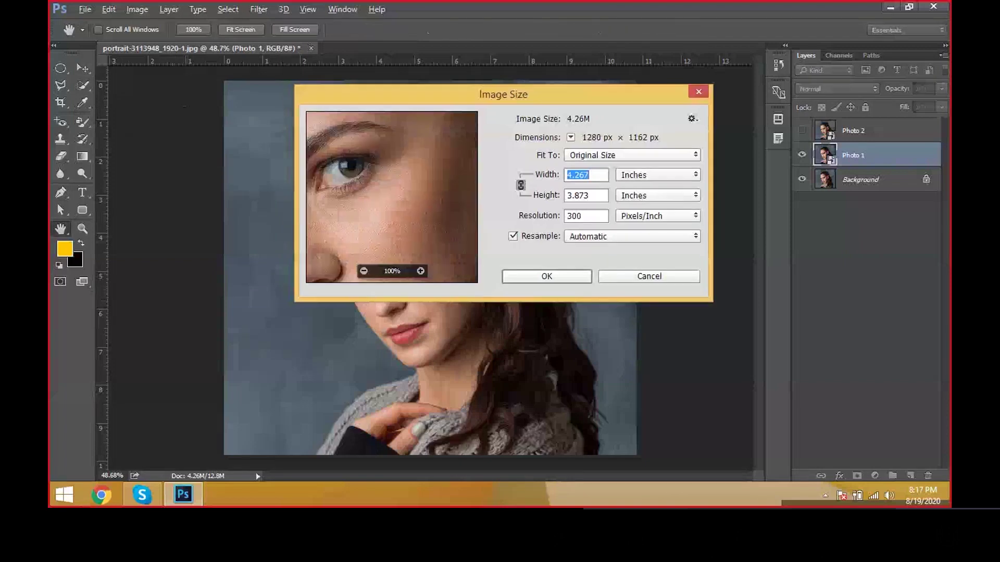
pyautogui.moveTo(568, 95); pyautogui.dragTo(689, 88)
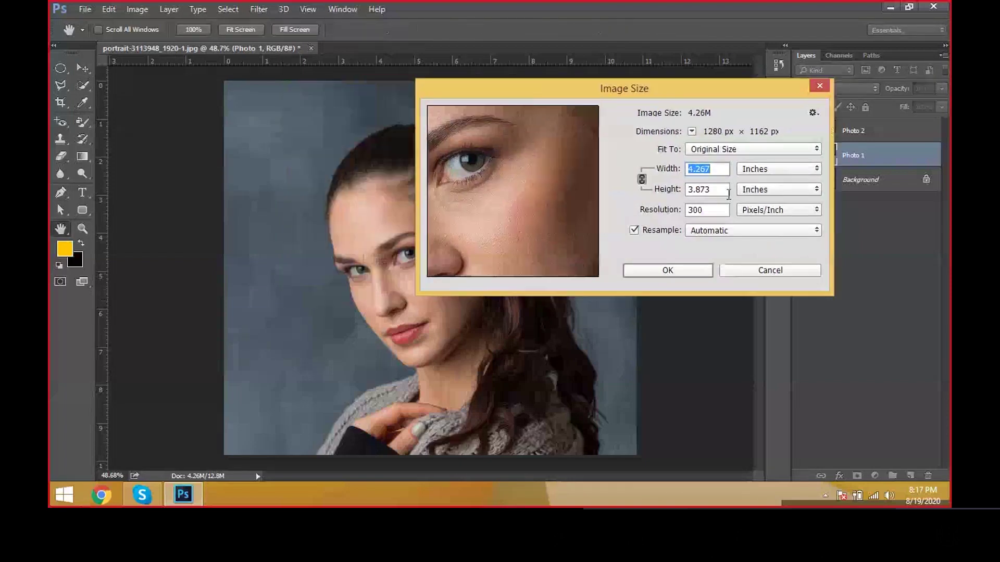
pyautogui.click(686, 210)
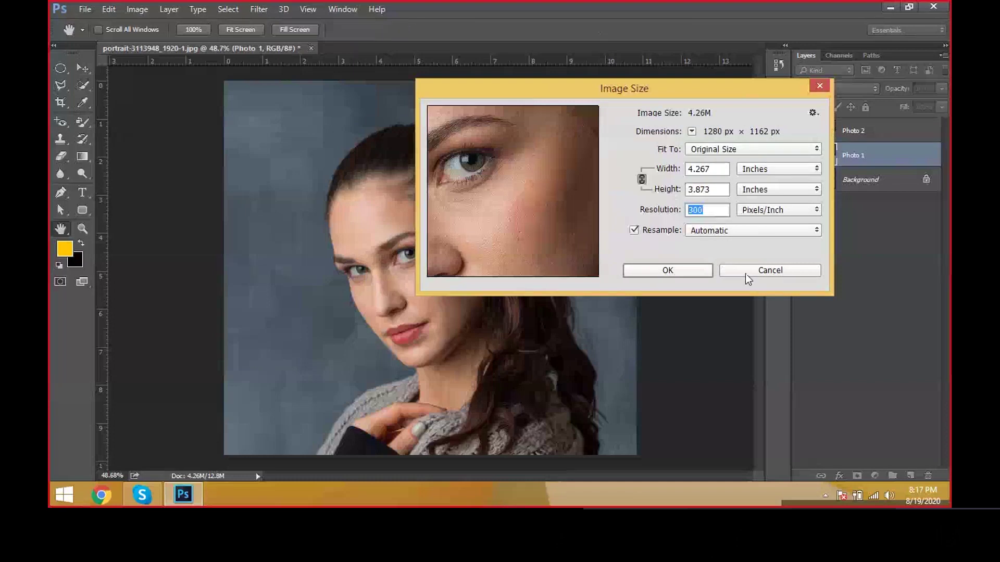
pyautogui.click(795, 275)
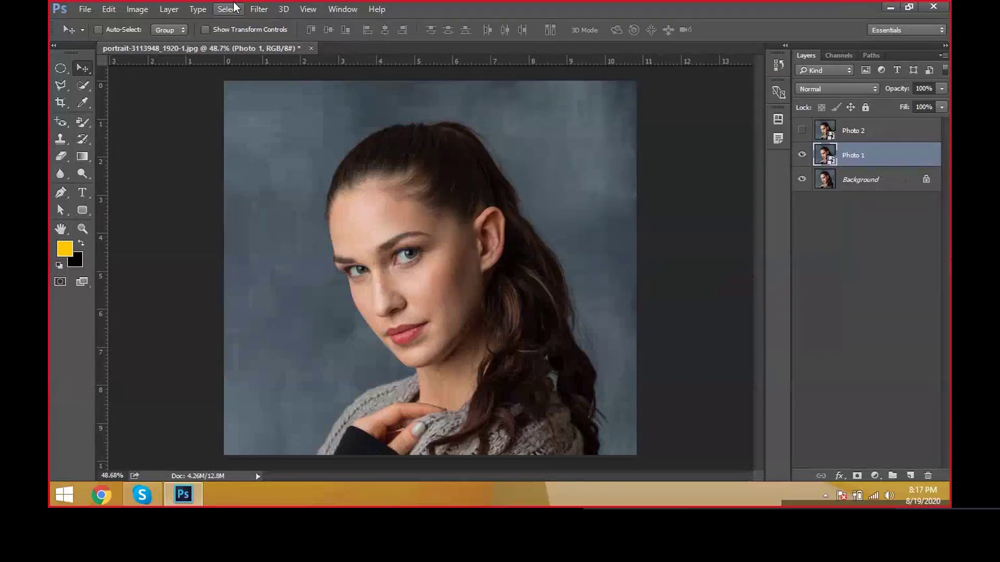
# Apply a Gaussian Blur with a radius of 8 pixels to the Photo 1 layer.
pyautogui.click(254, 6)
pyautogui.moveTo(314, 154)
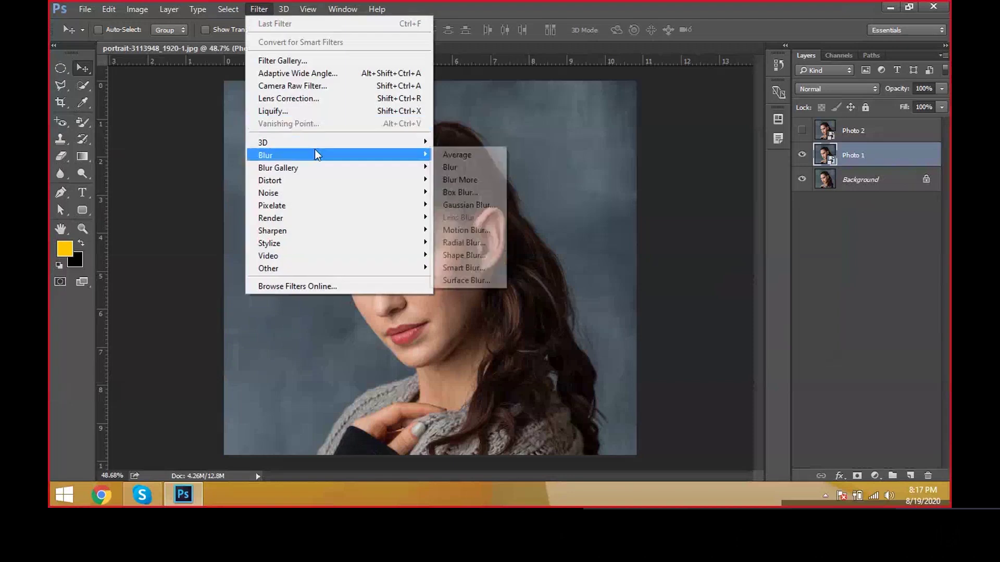
pyautogui.click(495, 195)
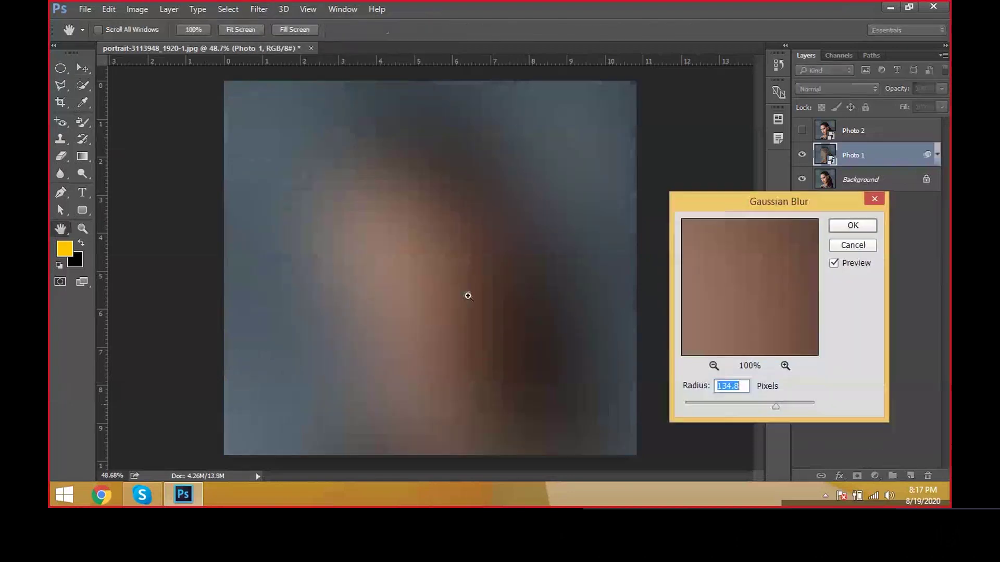
pyautogui.hotkey('ctrl', '+')
pyautogui.hotkey('ctrl', '+')
pyautogui.hotkey('ctrl', '+')
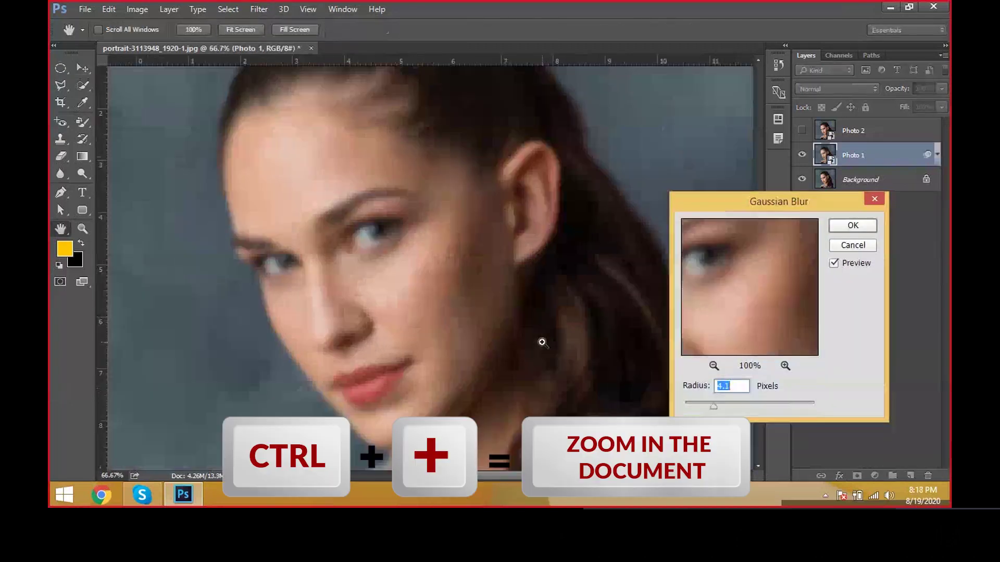
pyautogui.moveTo(720, 402); pyautogui.dragTo(730, 405)
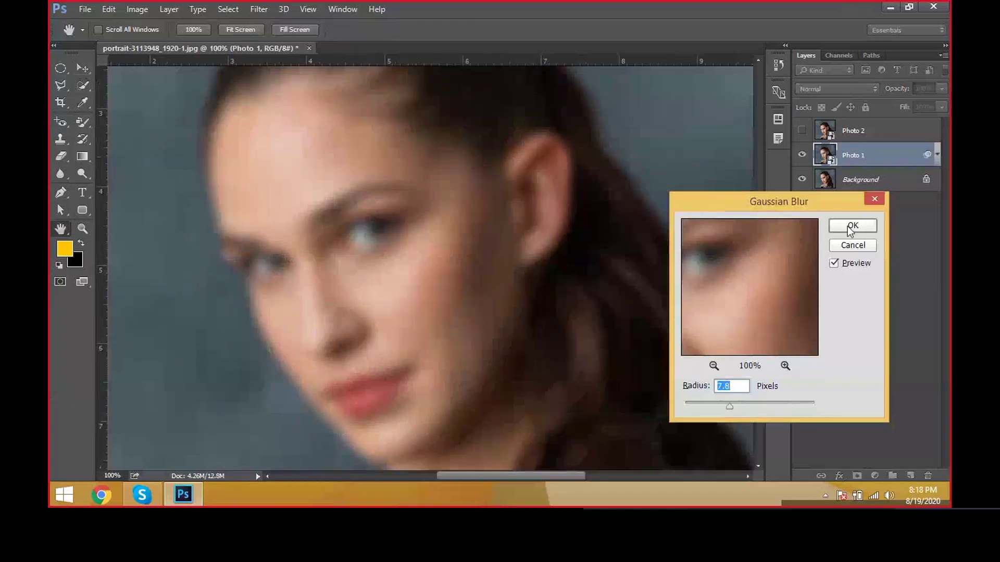
pyautogui.write('8')
pyautogui.click(851, 226)
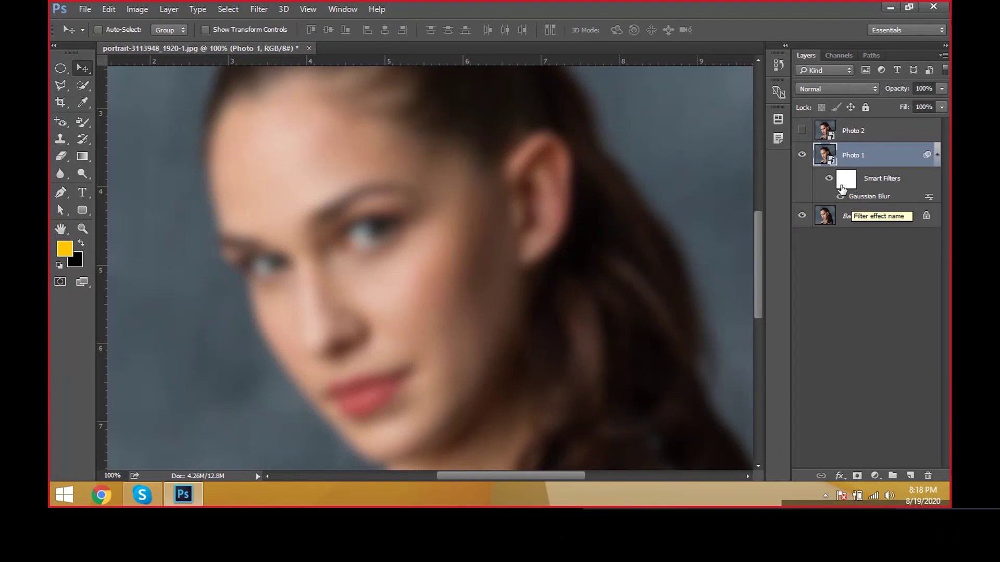
# Reopen the Gaussian Blur smart filter's settings on Photo 1 and close them without changing anything.
pyautogui.doubleClick(902, 197)
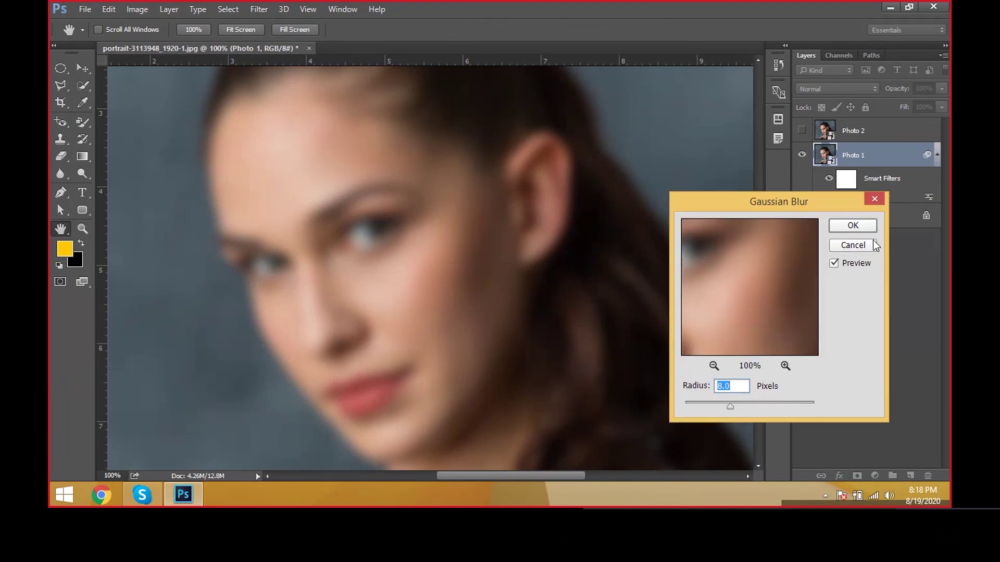
pyautogui.click(867, 240)
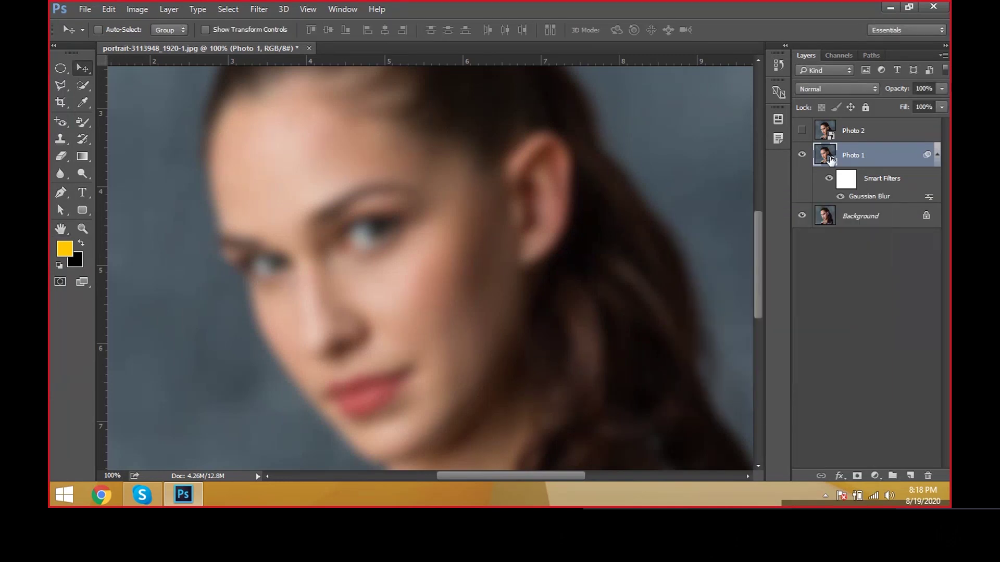
# Collapse Photo 1's filter list, then show the Photo 2 layer with its blend mode set to Vivid Light.
pyautogui.click(938, 156)
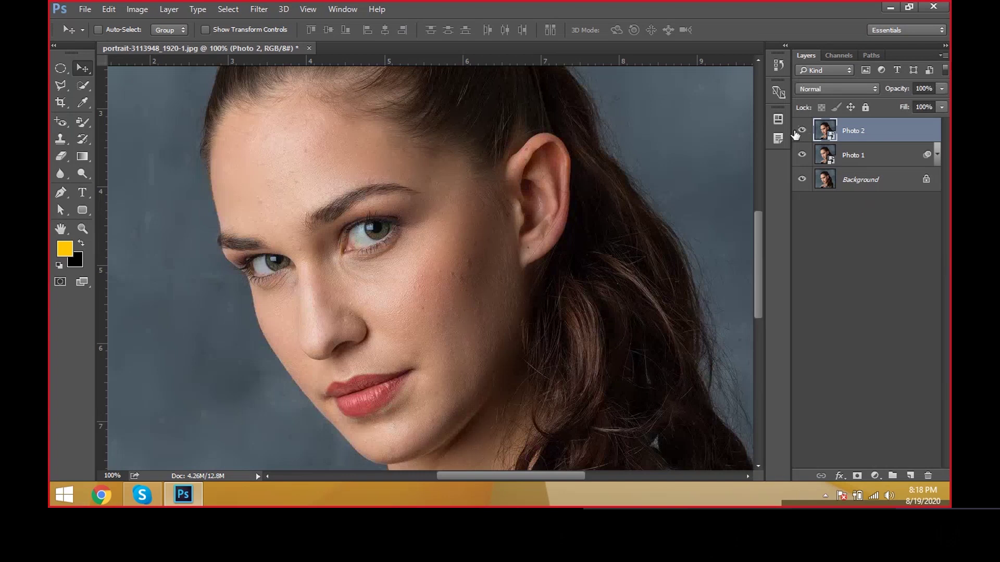
pyautogui.click(837, 89)
pyautogui.click(836, 245)
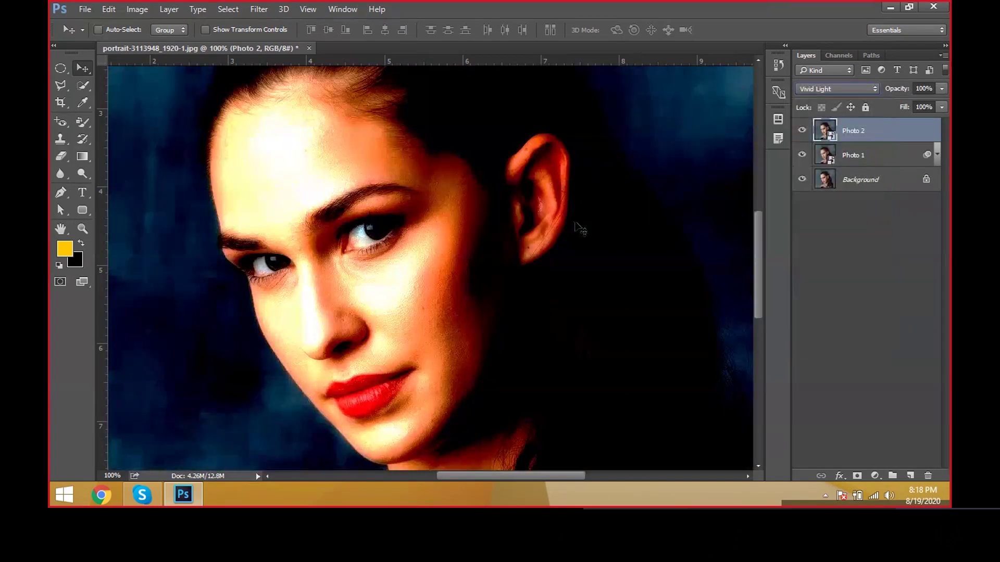
pyautogui.hotkey('ctrl', '0')
pyautogui.hotkey('ctrl', '1')
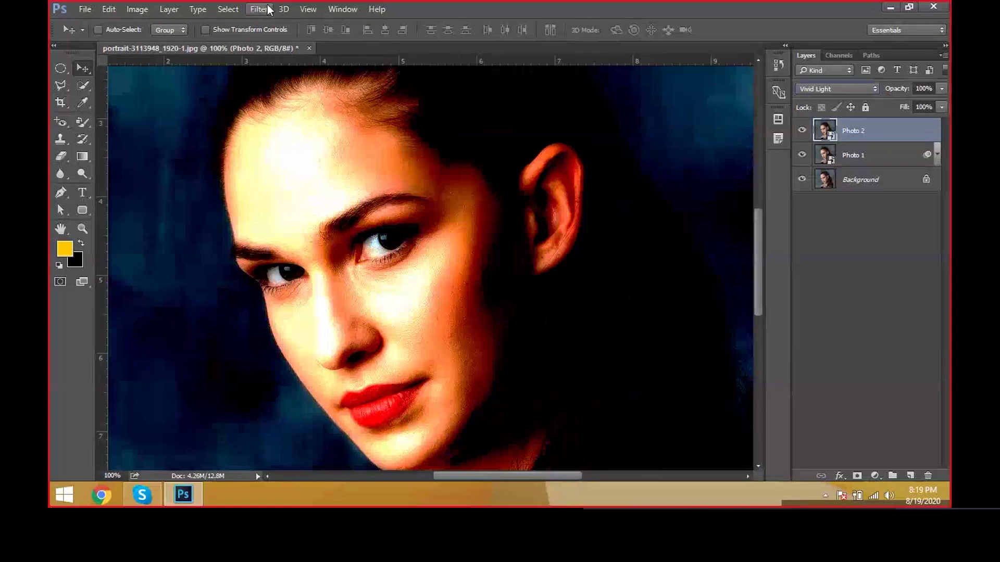
# Apply a High Pass filter with a radius of 2 pixels to the Photo 2 layer.
pyautogui.click(261, 9)
pyautogui.moveTo(330, 269)
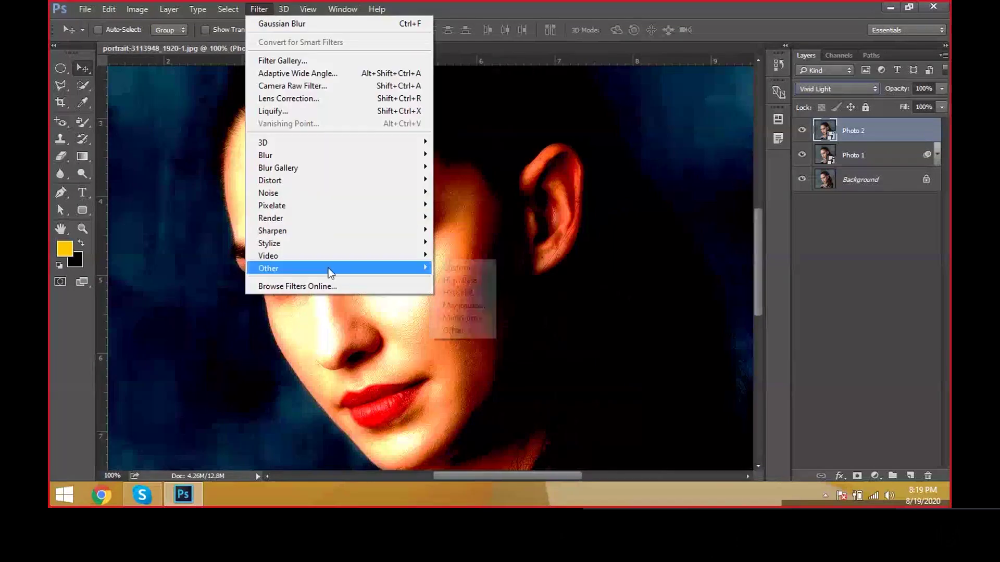
pyautogui.click(486, 283)
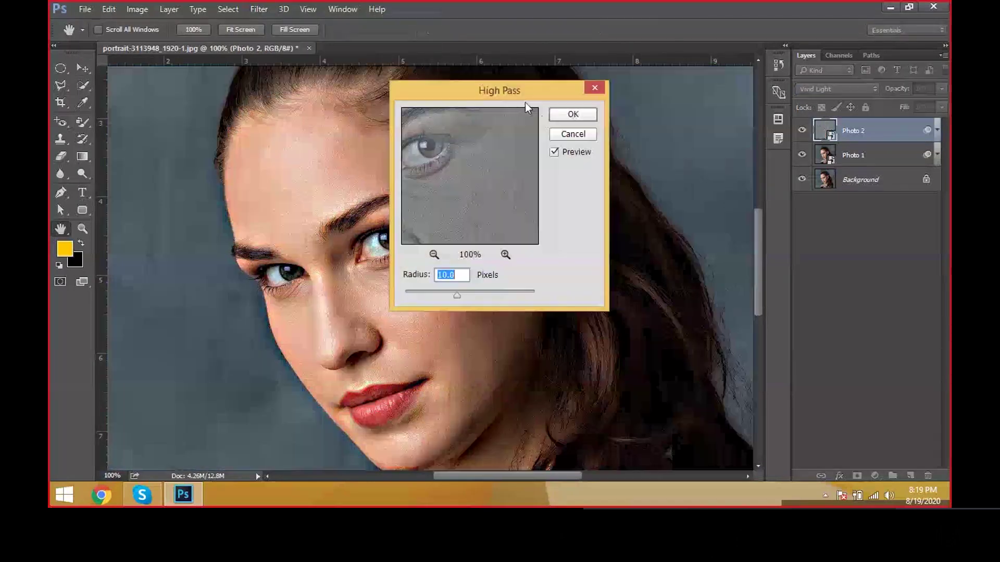
pyautogui.moveTo(526, 92); pyautogui.dragTo(670, 100)
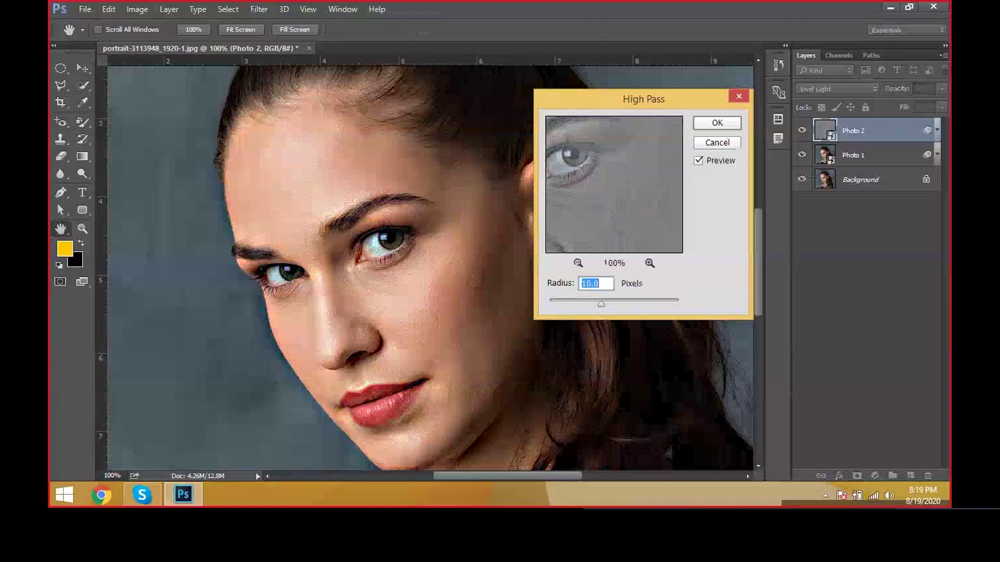
pyautogui.moveTo(601, 304); pyautogui.dragTo(590, 306)
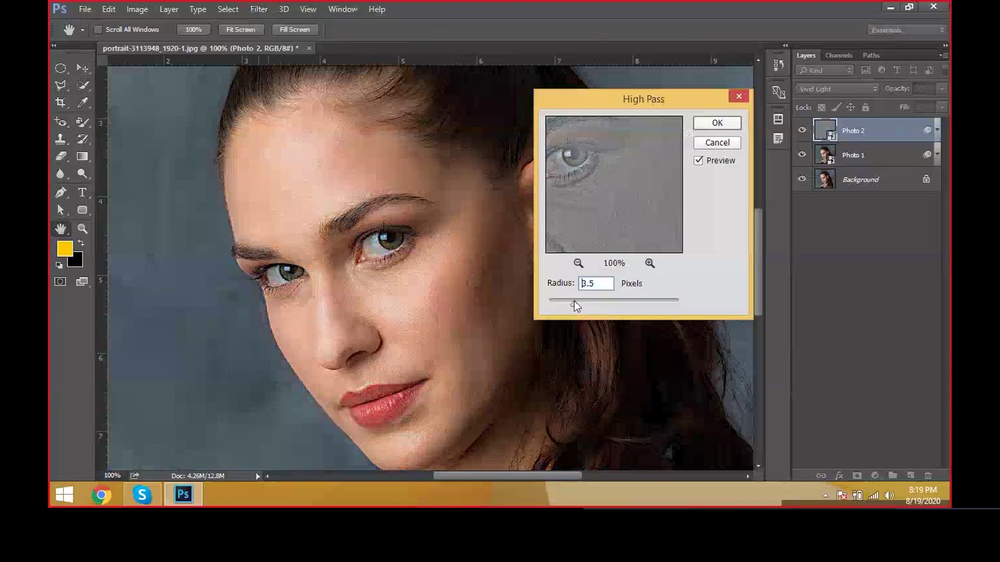
pyautogui.moveTo(574, 301); pyautogui.dragTo(562, 302)
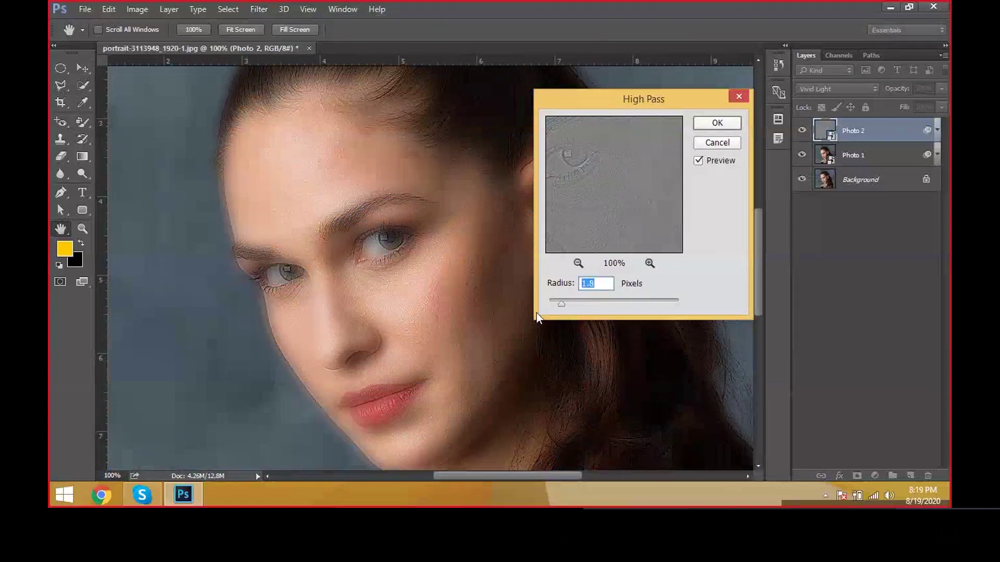
pyautogui.write('2')
pyautogui.click(726, 123)
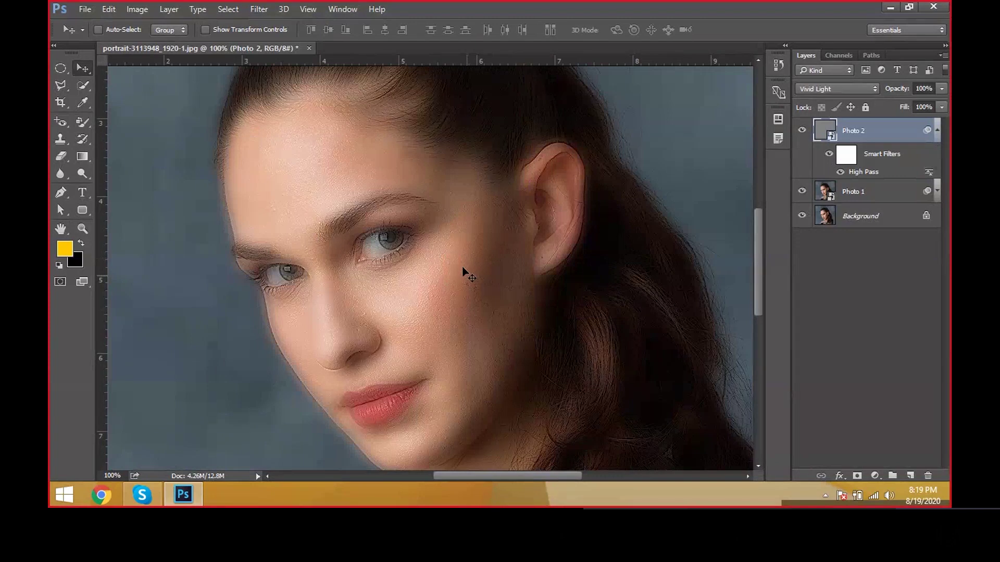
# Group the Photo 1 and Photo 2 layers and add a black layer mask to the group.
pyautogui.click(856, 201)
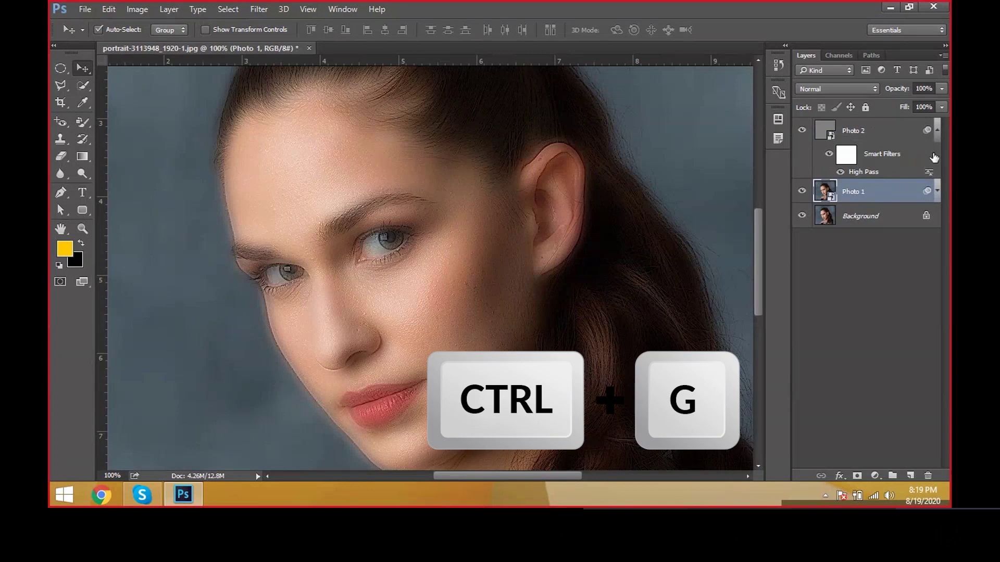
pyautogui.keyDown('ctrl'); pyautogui.click(906, 134); pyautogui.keyUp('ctrl')
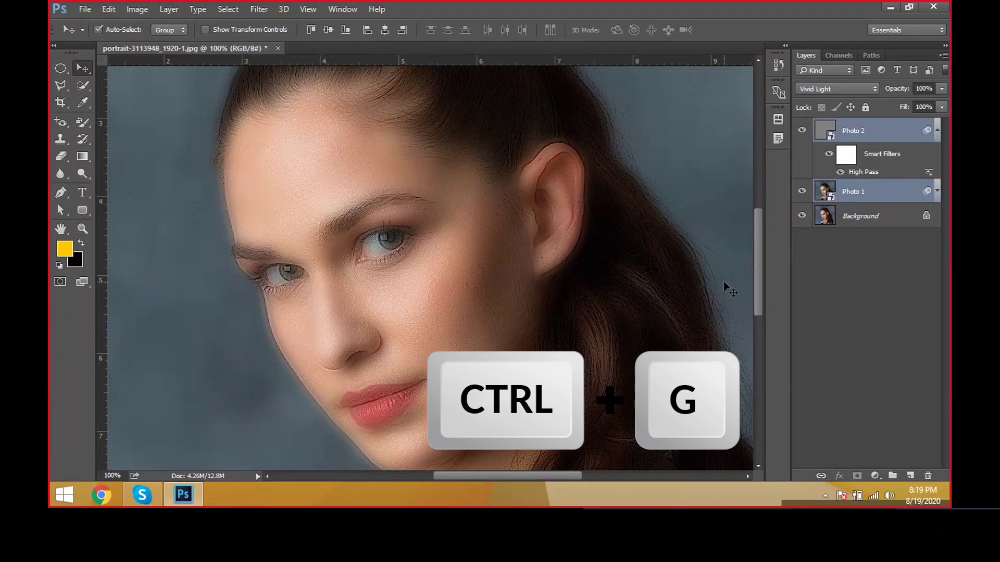
pyautogui.hotkey('ctrl', 'g')
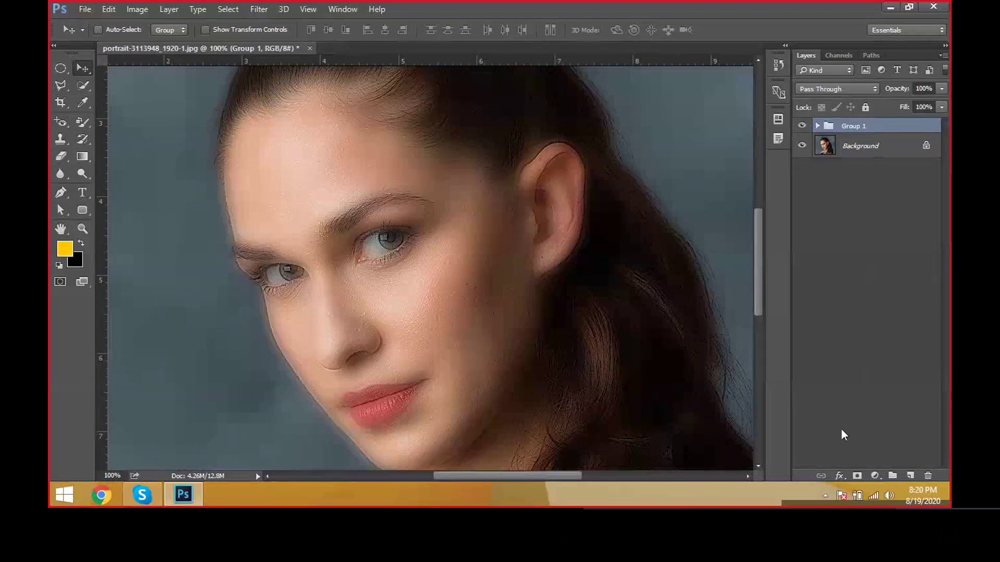
pyautogui.keyDown('alt'); pyautogui.click(856, 476); pyautogui.keyUp('alt')
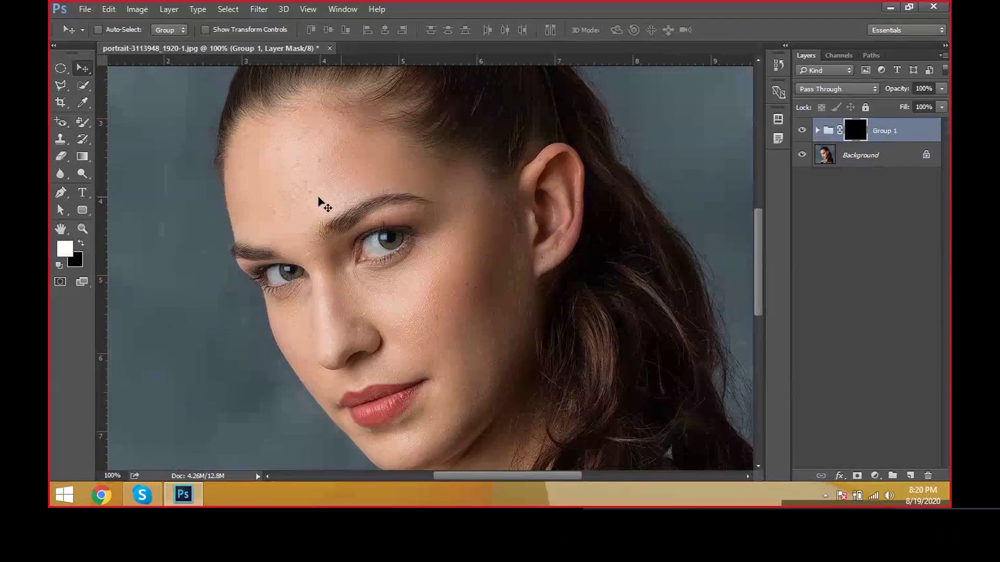
# Choose the Brush tool with a soft round tip at 0% hardness and a size of about 102 px.
pyautogui.rightClick(82, 122)
pyautogui.click(127, 120)
pyautogui.click(114, 30)
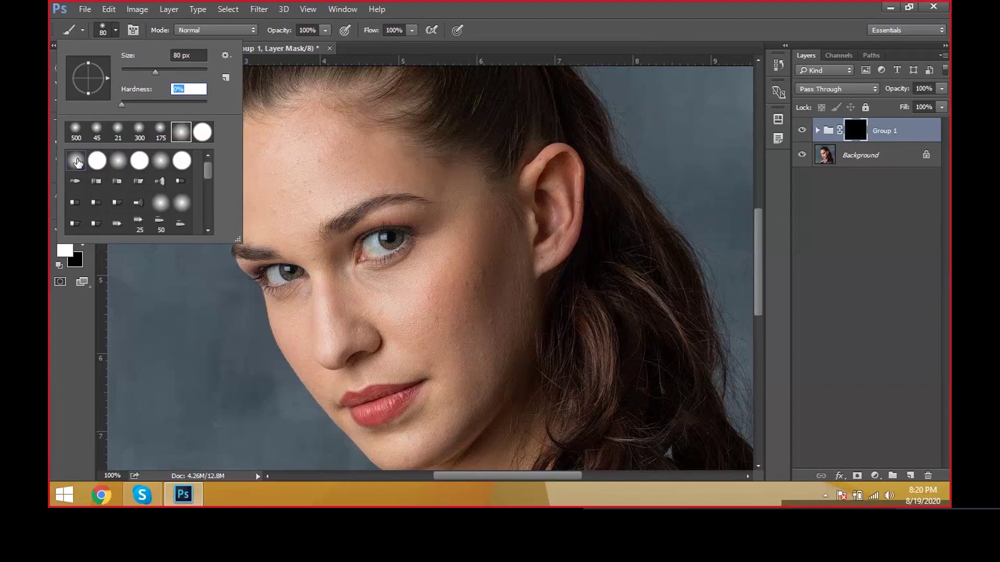
pyautogui.click(77, 163)
pyautogui.moveTo(152, 70); pyautogui.dragTo(165, 68)
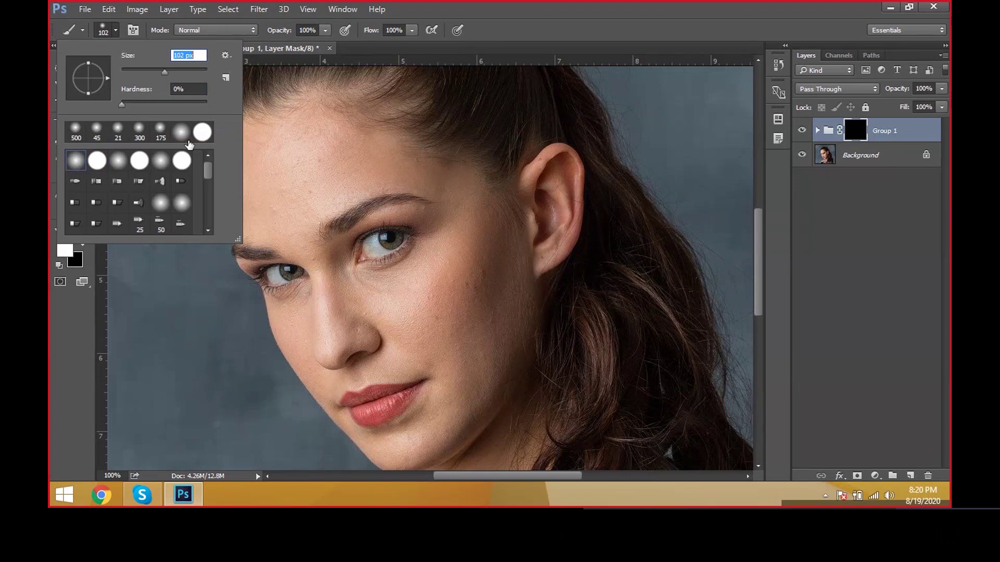
pyautogui.click(412, 30)
pyautogui.click(512, 41)
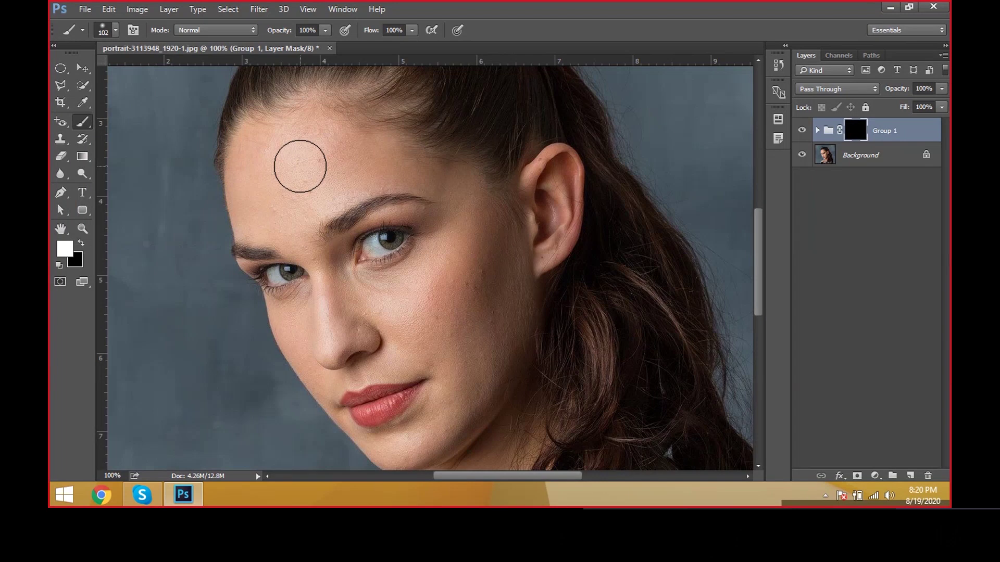
# Enlarge the brush to 250 px, and reduce it to 125 px.
pyautogui.press(']')
pyautogui.press(']')
pyautogui.press(']')
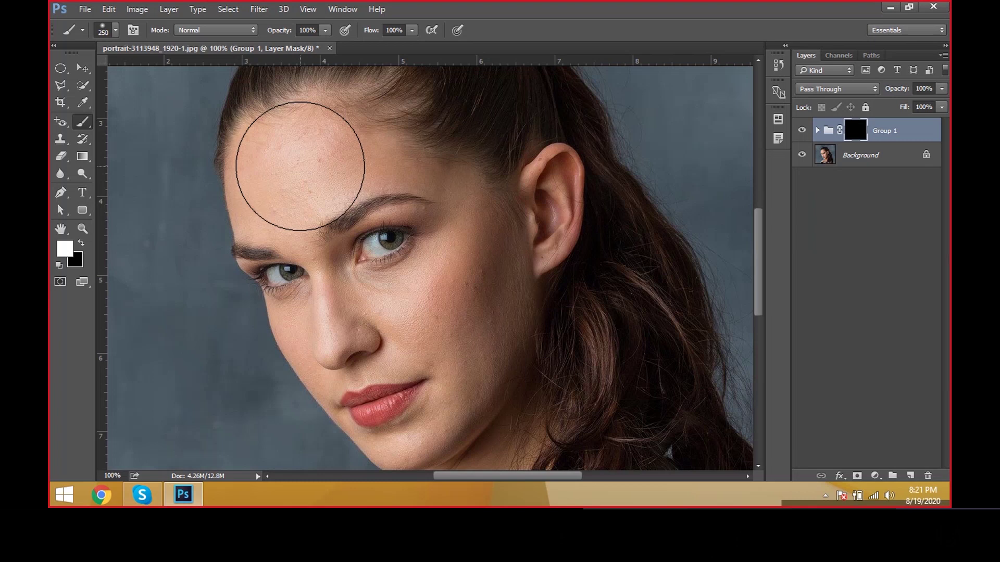
pyautogui.press('[')
pyautogui.press('[')
pyautogui.press('[')
pyautogui.press('[')
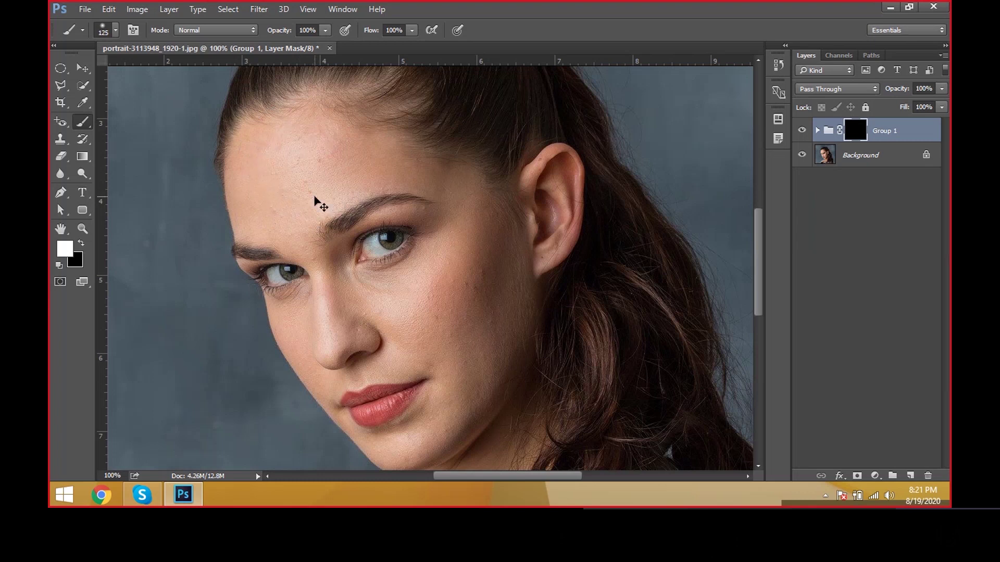
# Paint white on the Group 1 mask over the forehead and cheek skin with a smaller brush, avoiding the eyes and eyebrows.
pyautogui.hotkey('ctrl', '+')
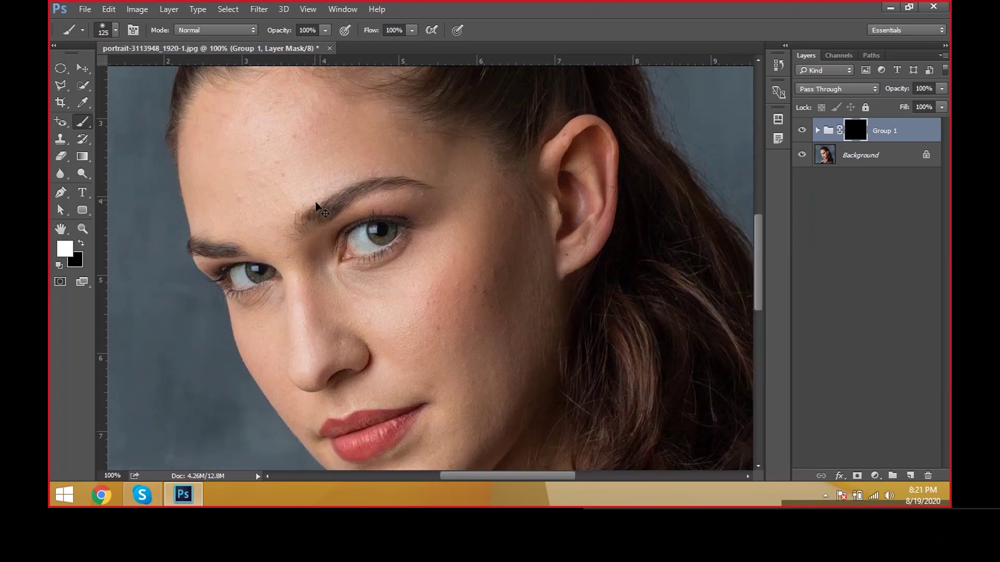
pyautogui.hotkey('ctrl', '+')
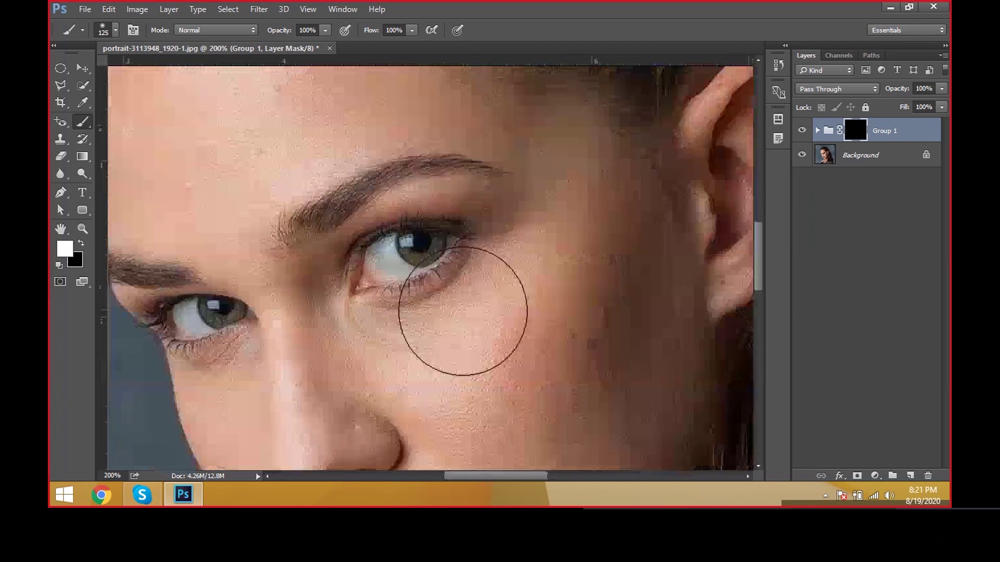
pyautogui.scroll(-3, 457, 313)
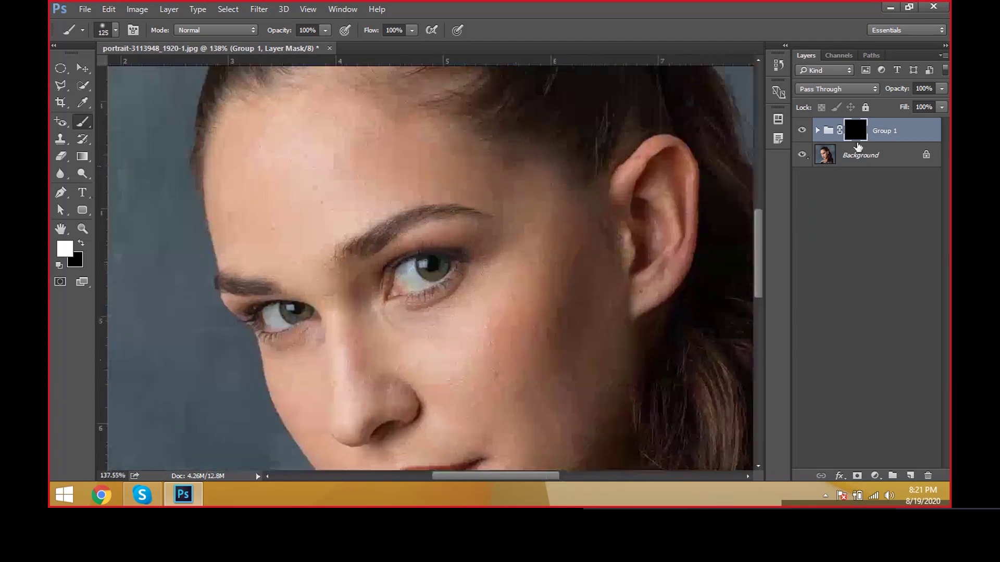
pyautogui.press('[')
pyautogui.press('[')
pyautogui.moveTo(323, 190); pyautogui.dragTo(458, 209)
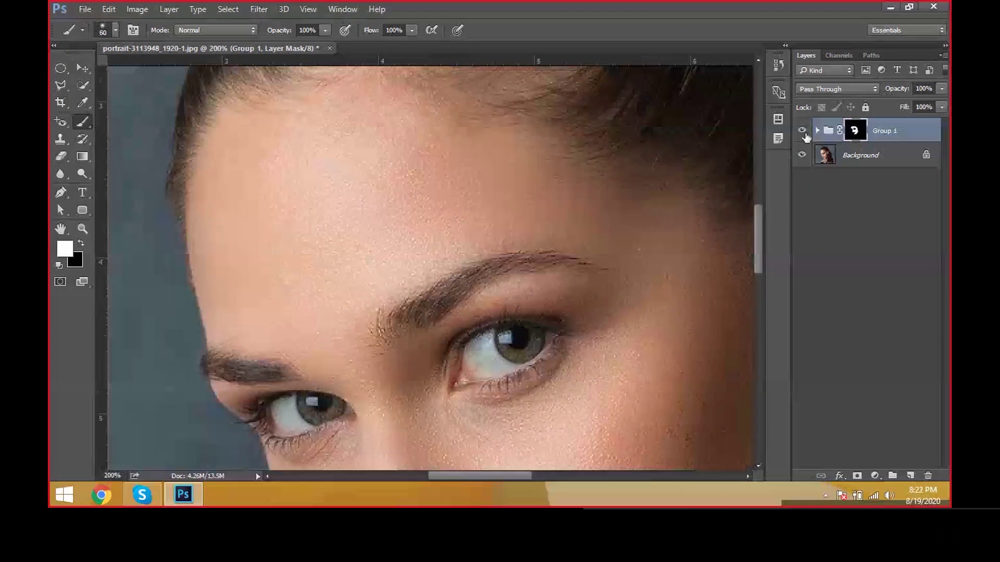
# Compare the face with and without the retouch by toggling Group 1's visibility, leaving the group visible.
pyautogui.click(802, 130)
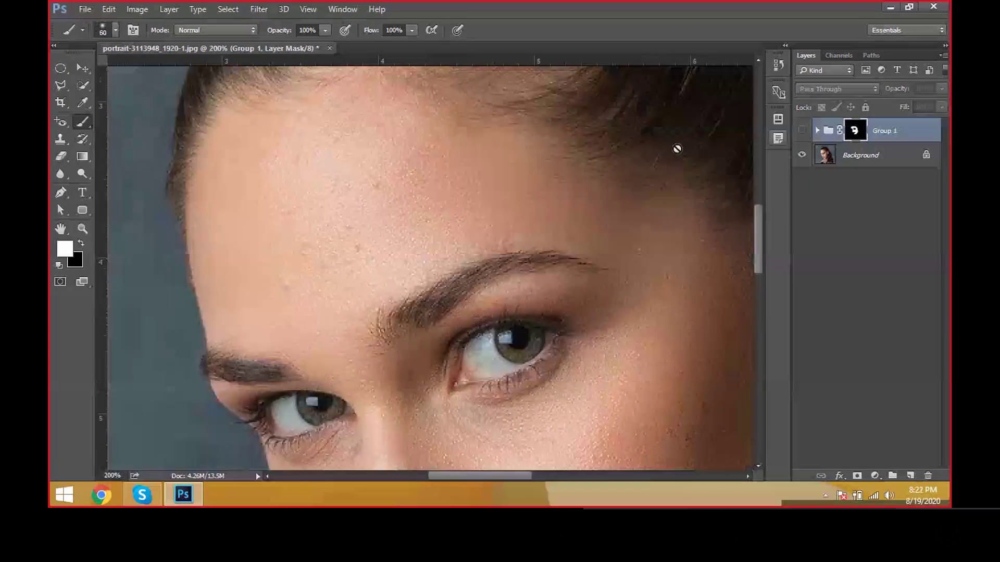
pyautogui.scroll(-3, 590, 158)
pyautogui.moveTo(590, 158); pyautogui.dragTo(548, 186)
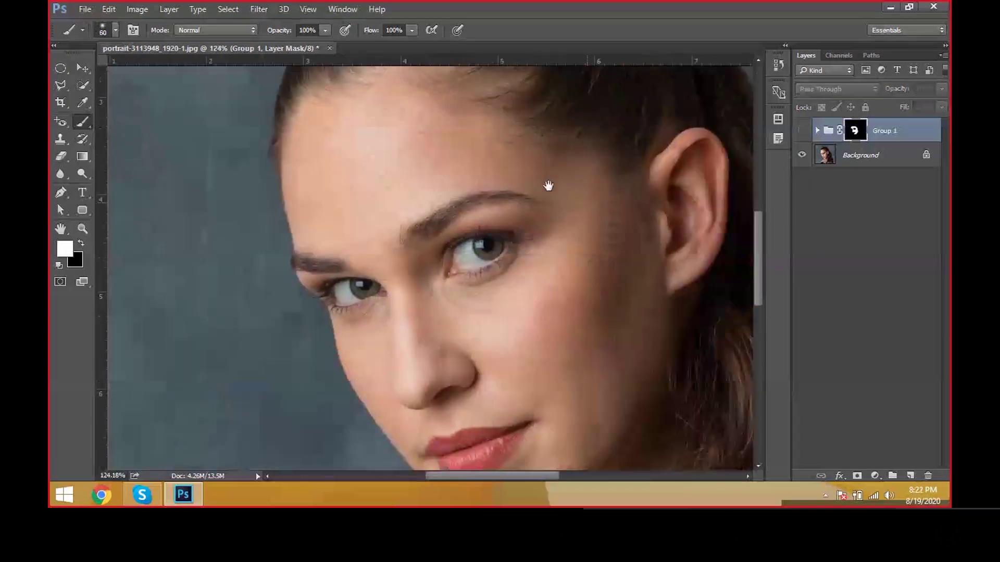
pyautogui.scroll(2, 555, 149)
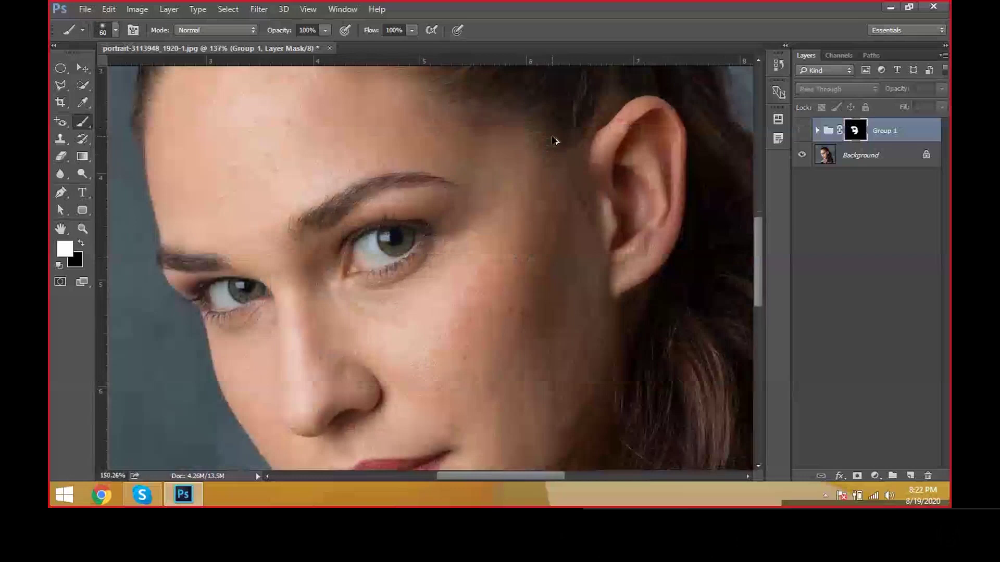
pyautogui.click(805, 131)
pyautogui.click(804, 131)
pyautogui.click(804, 131)
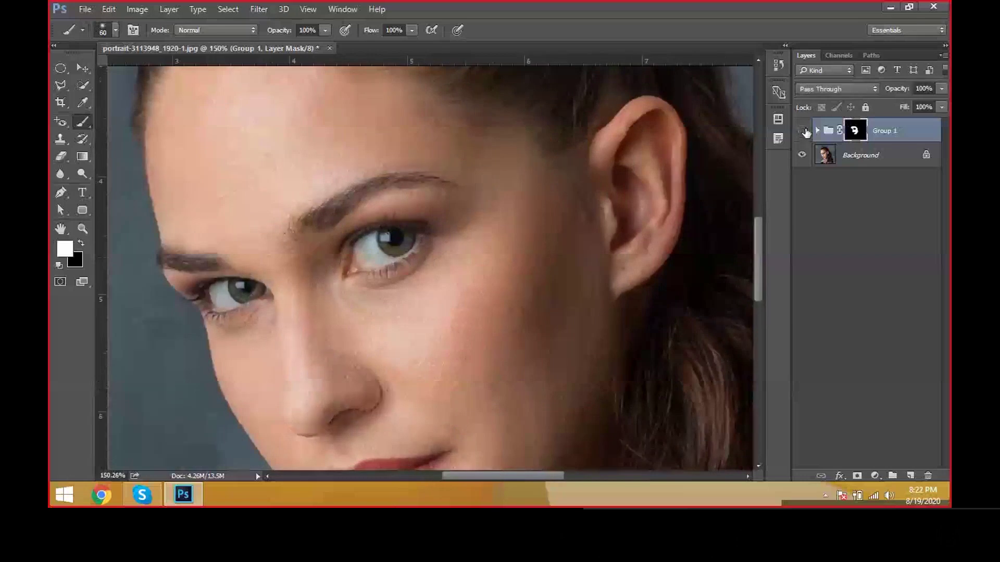
pyautogui.click(805, 131)
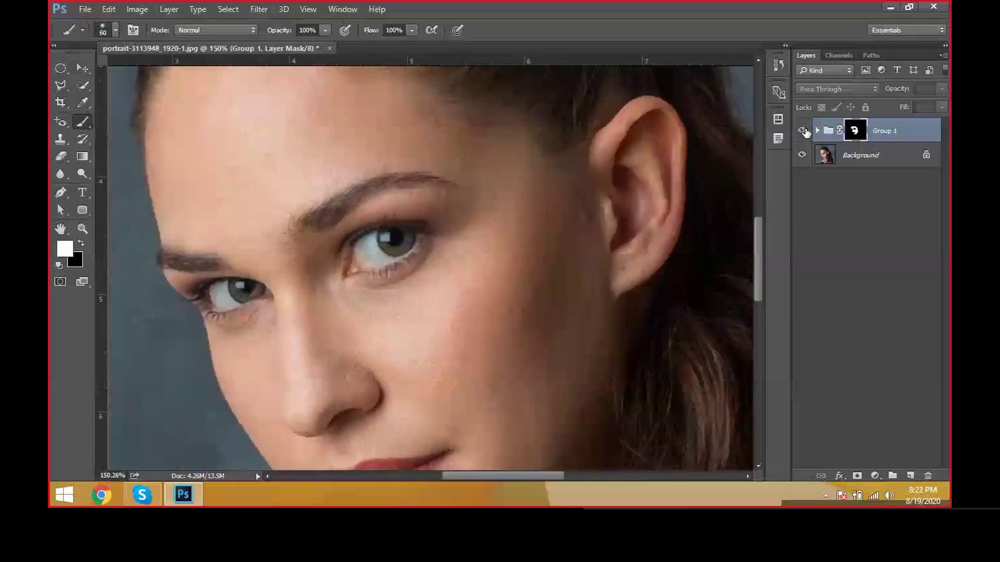
pyautogui.click(805, 131)
pyautogui.scroll(-1, 435, 271)
pyautogui.moveTo(435, 271); pyautogui.dragTo(516, 292)
pyautogui.moveTo(529, 151); pyautogui.dragTo(514, 245)
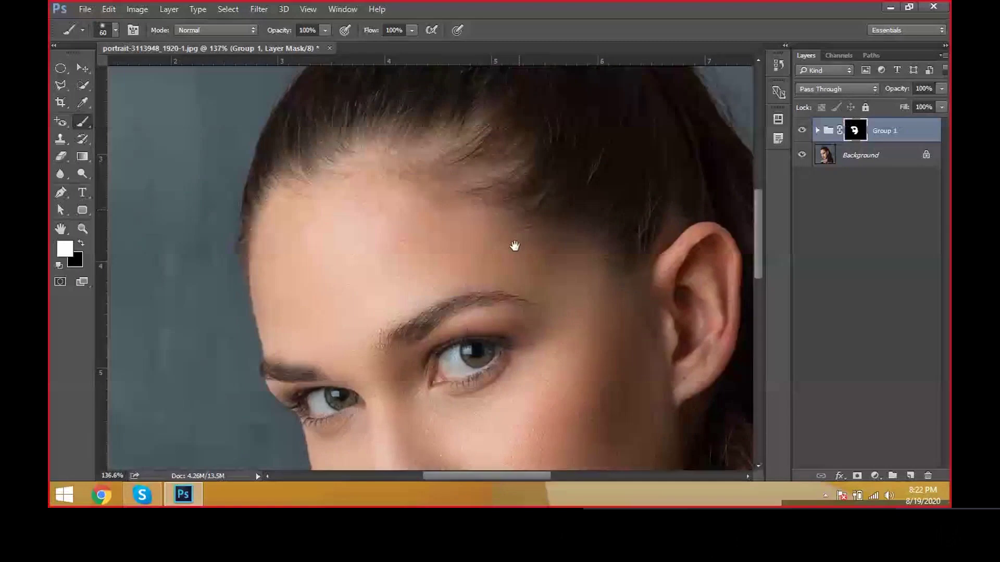
# Lower the brush flow to 71% and reduce its size to 45 px for masking the forehead skin along the hairline.
pyautogui.click(412, 31)
pyautogui.moveTo(413, 46); pyautogui.dragTo(392, 46)
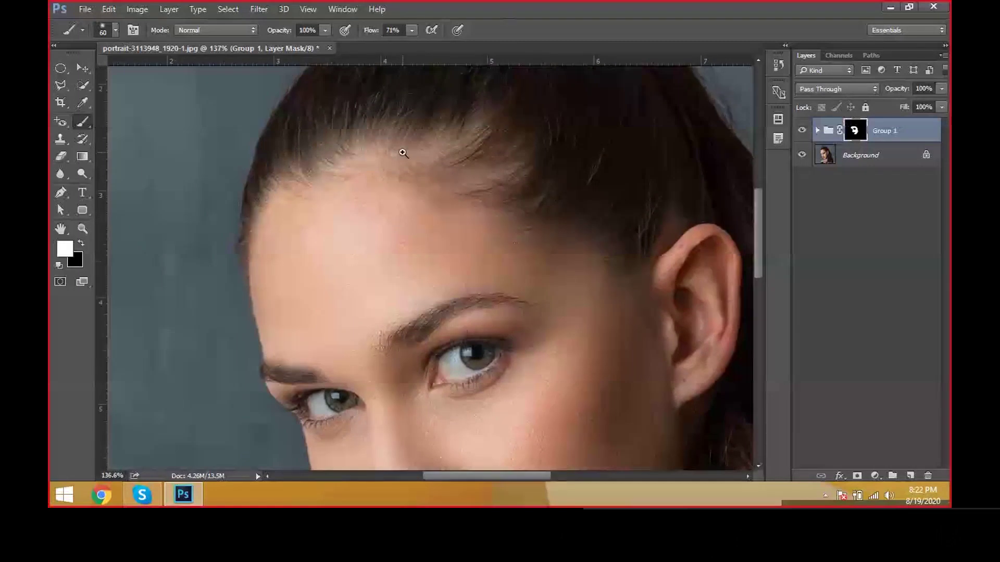
pyautogui.hscroll(-1, 403, 161)
pyautogui.scroll(1, 428, 154)
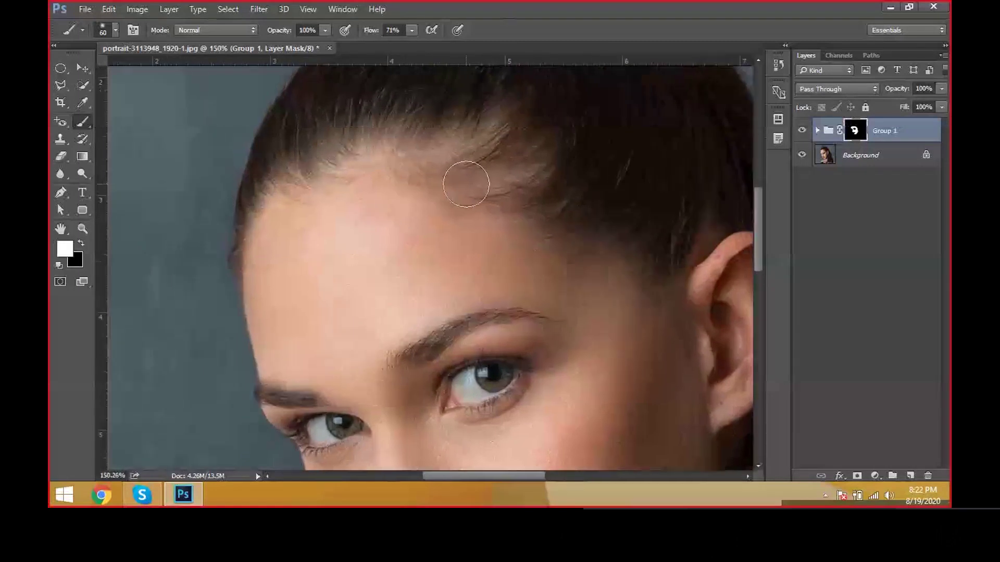
pyautogui.press('[')
pyautogui.press('[')
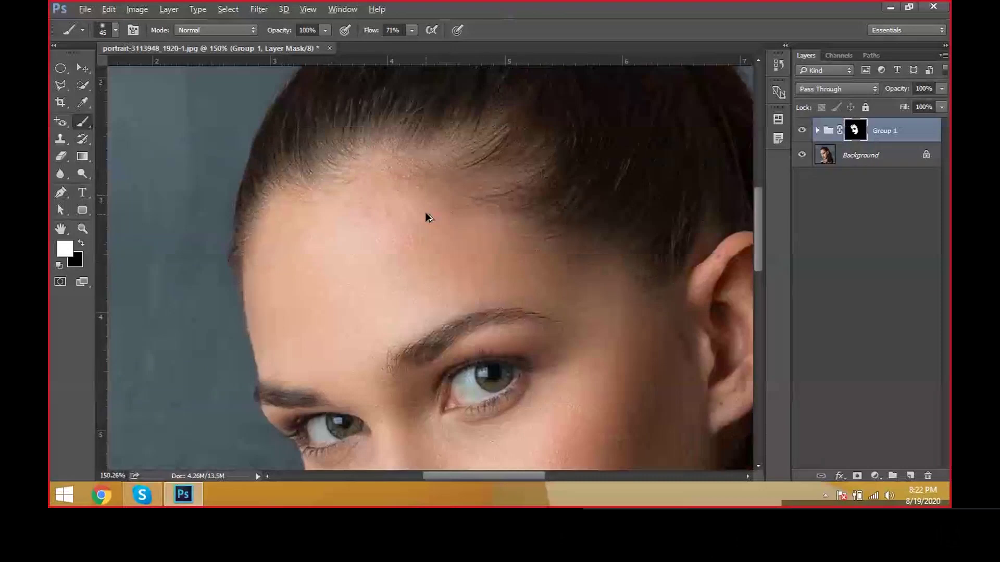
# Reduce the brush to 35 px and finally 20 px for fine mask work on the skin around the eyes.
pyautogui.scroll(-5, 424, 213)
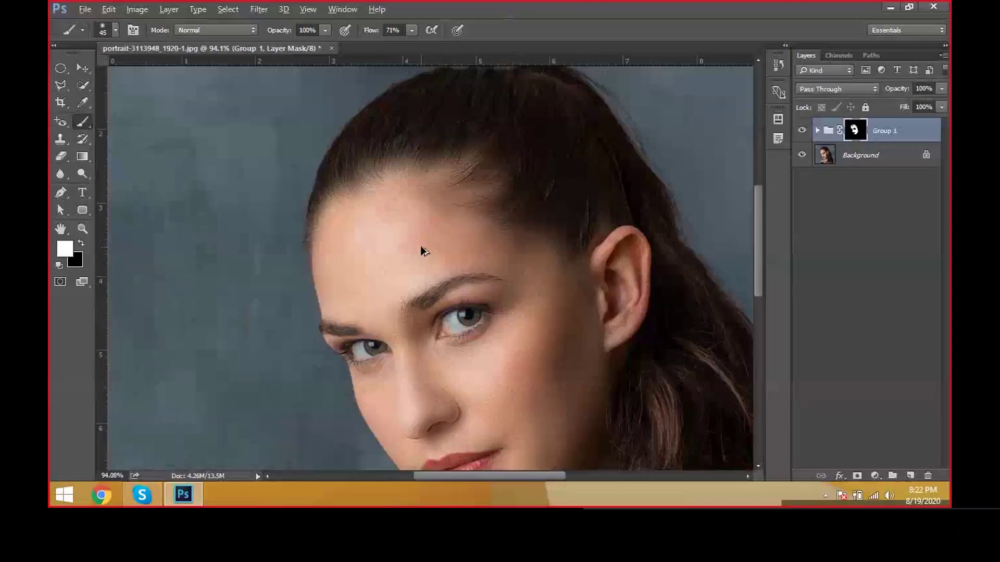
pyautogui.moveTo(377, 354); pyautogui.dragTo(411, 173)
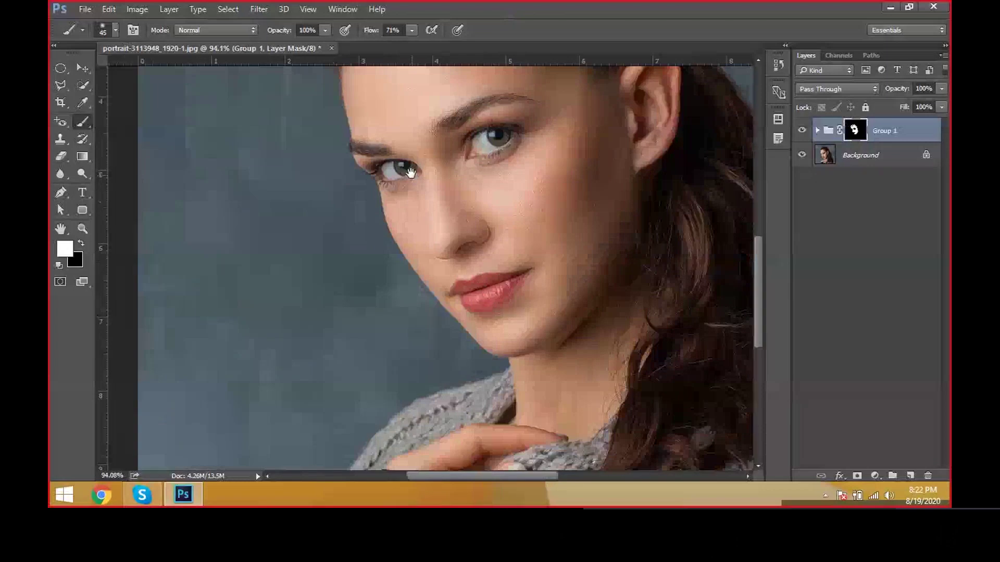
pyautogui.scroll(-1, 430, 222)
pyautogui.scroll(-3, 429, 220)
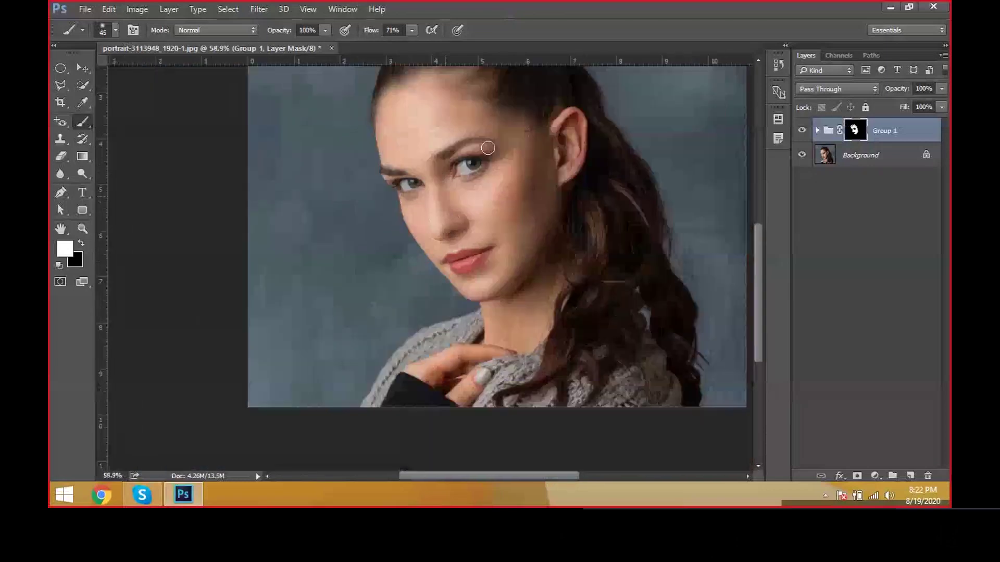
pyautogui.scroll(3, 488, 148)
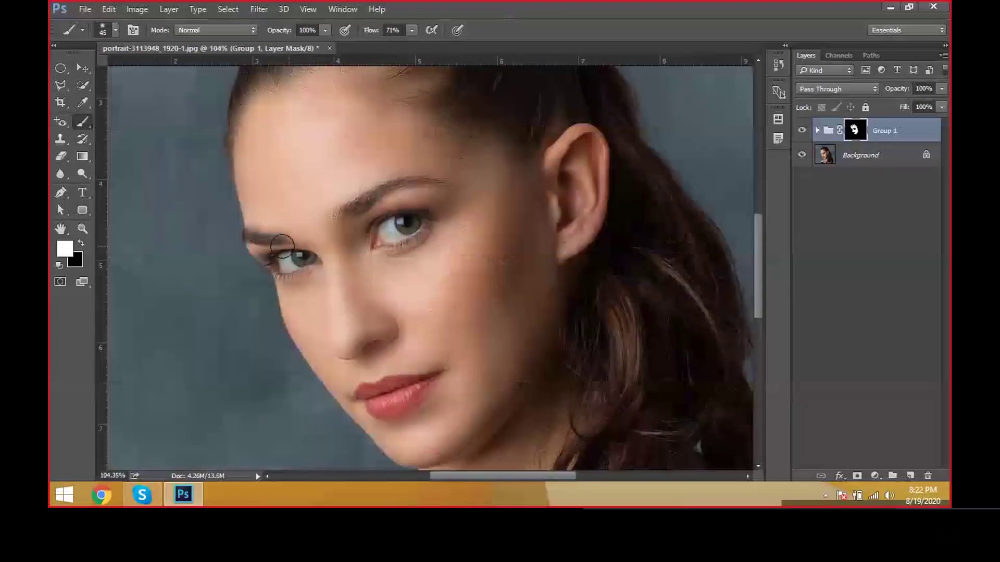
pyautogui.scroll(2, 282, 246)
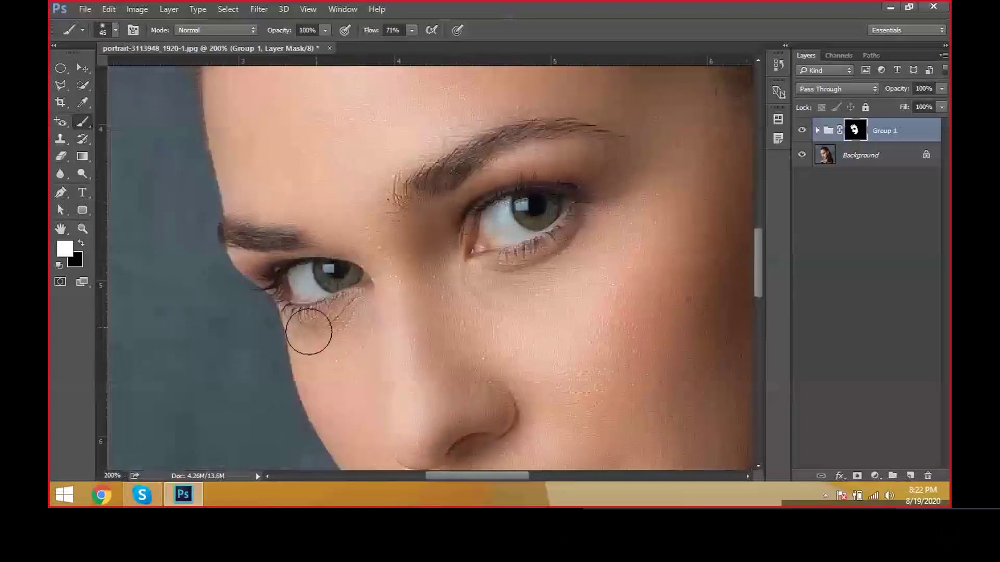
pyautogui.press('[')
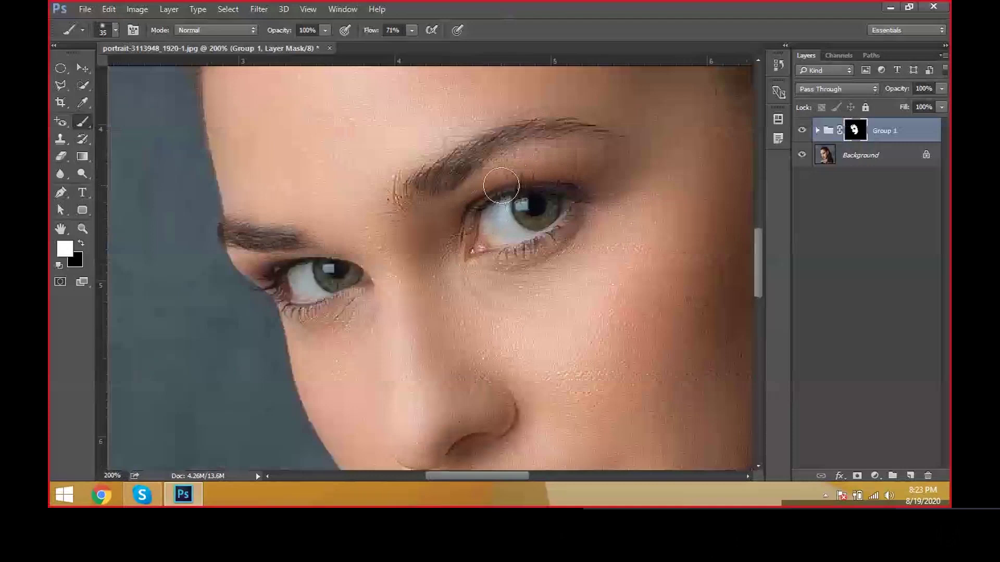
pyautogui.press('[')
pyautogui.press('[')
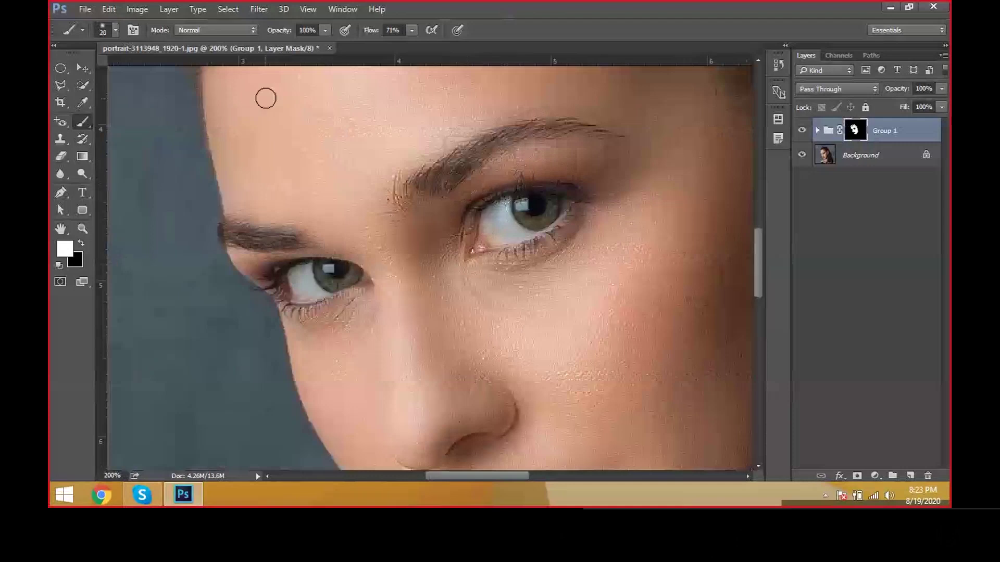
pyautogui.scroll(-7, 308, 212)
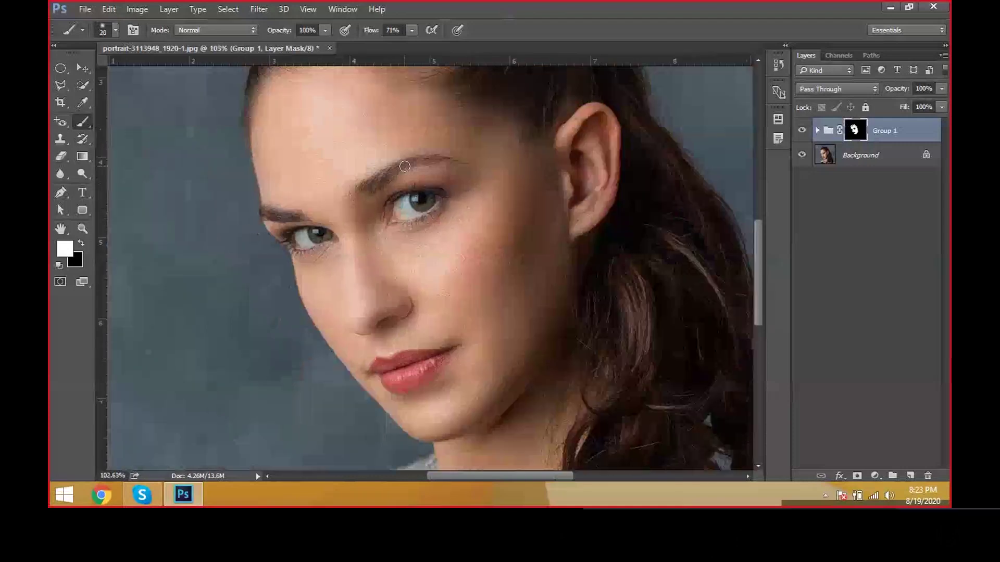
pyautogui.scroll(-2, 412, 209)
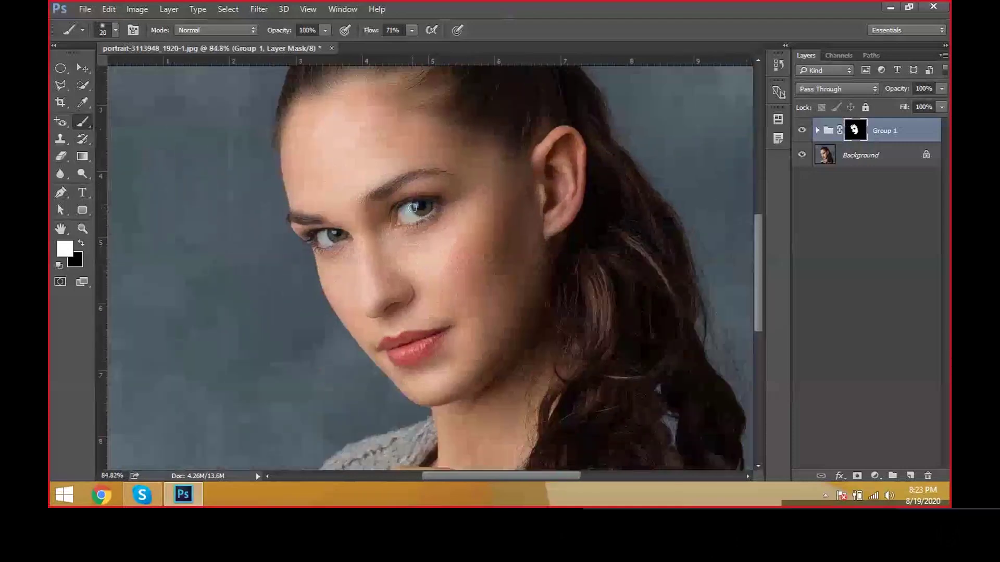
pyautogui.scroll(2, 417, 161)
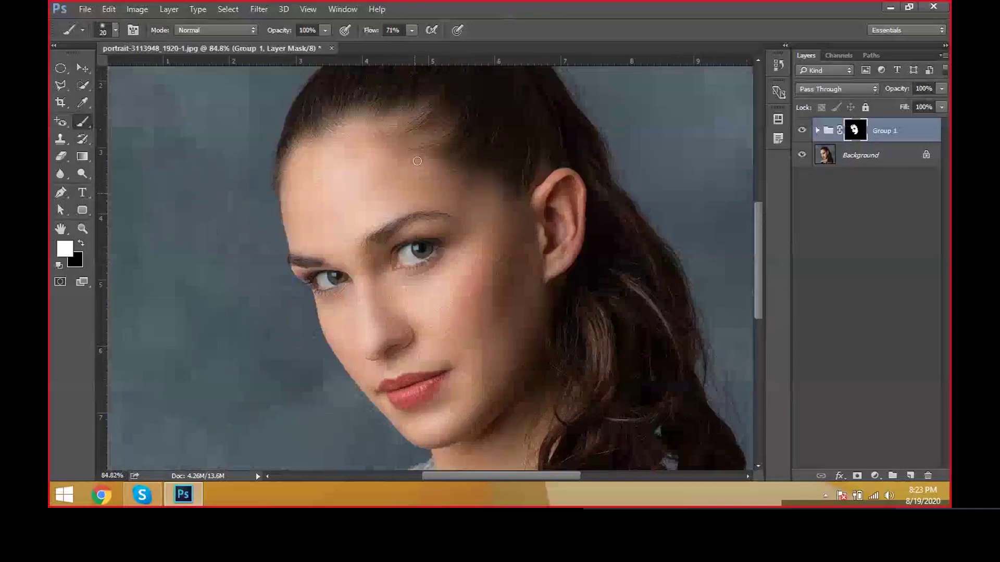
pyautogui.scroll(2, 417, 161)
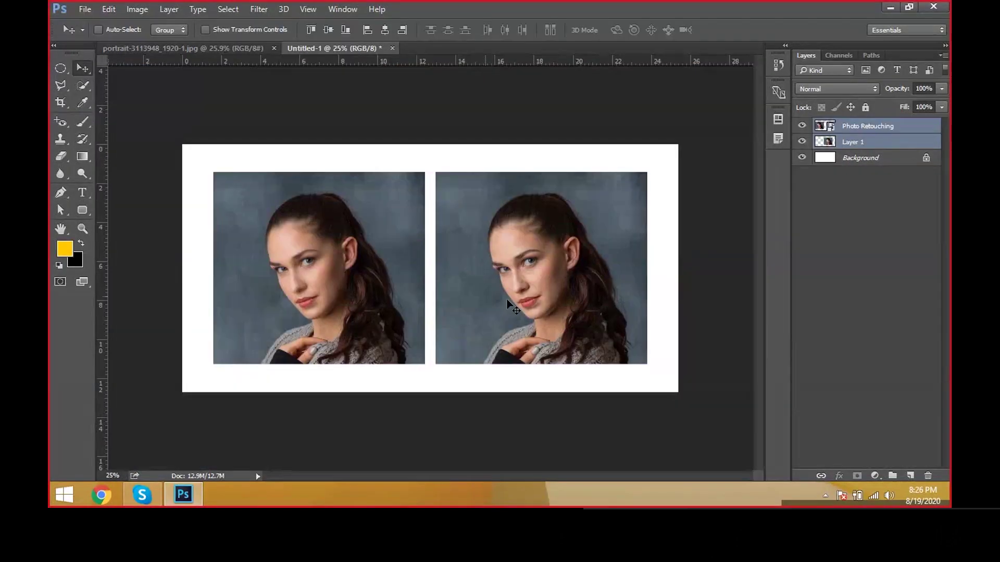
# Compare the two side-by-side portraits in Untitled-1 without the panels, examining the skin of the unretouched face up close.
pyautogui.hotkey('ctrl', 'space')
pyautogui.keyDown('ctrl'); pyautogui.click(528, 301); pyautogui.keyUp('ctrl')
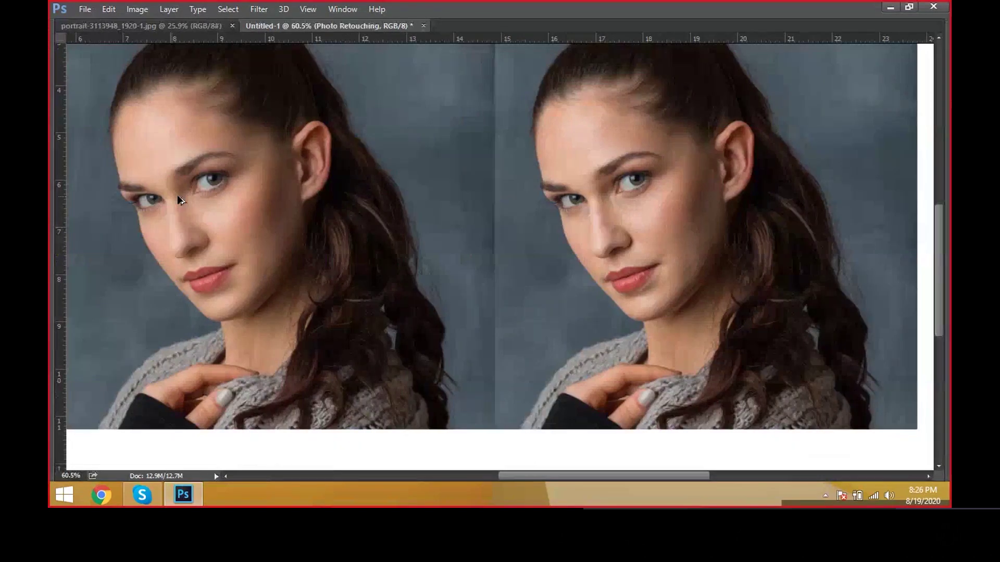
pyautogui.scroll(4, 177, 195)
pyautogui.scroll(-1, 193, 205)
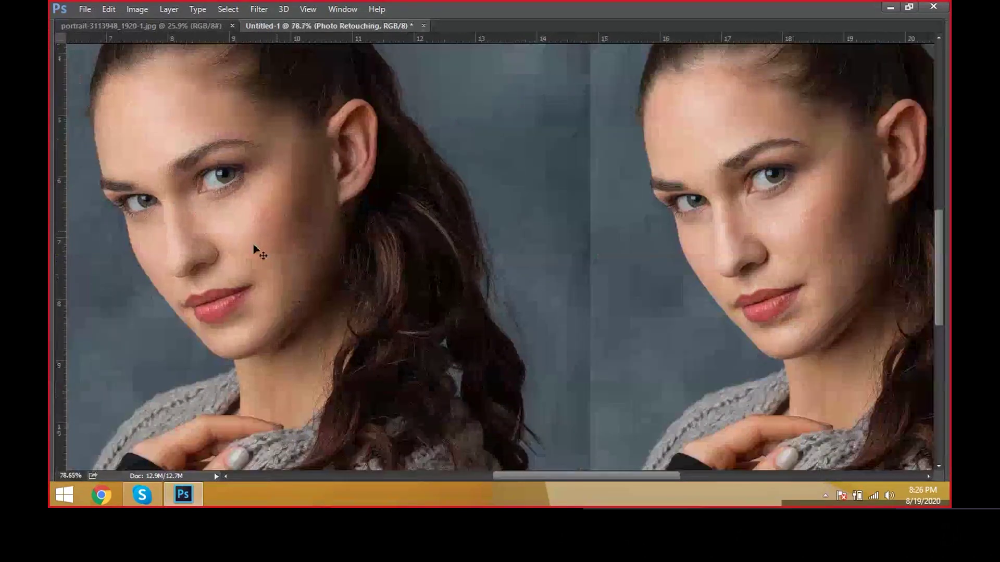
pyautogui.scroll(-2, 197, 220)
pyautogui.scroll(-1, 333, 197)
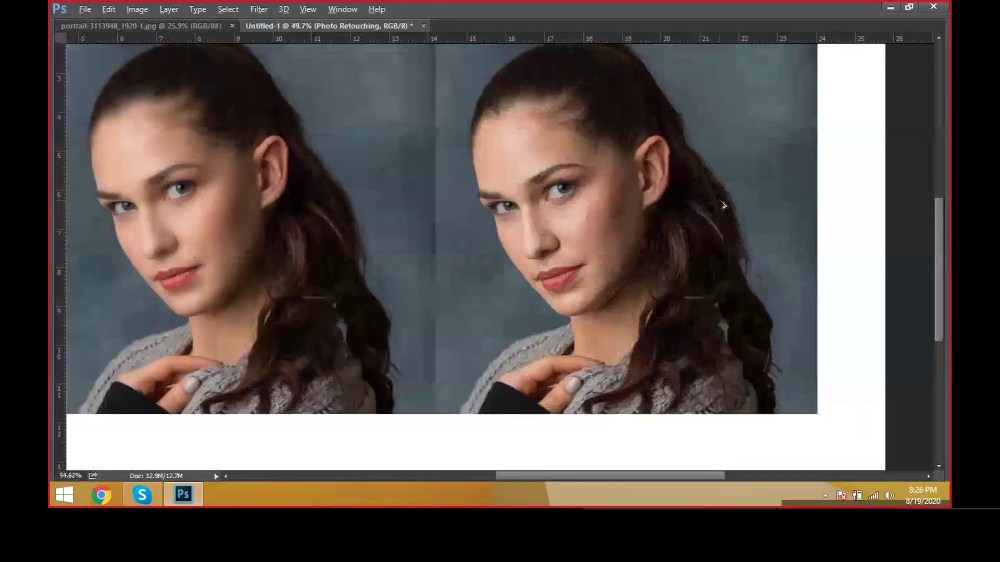
pyautogui.scroll(2, 722, 204)
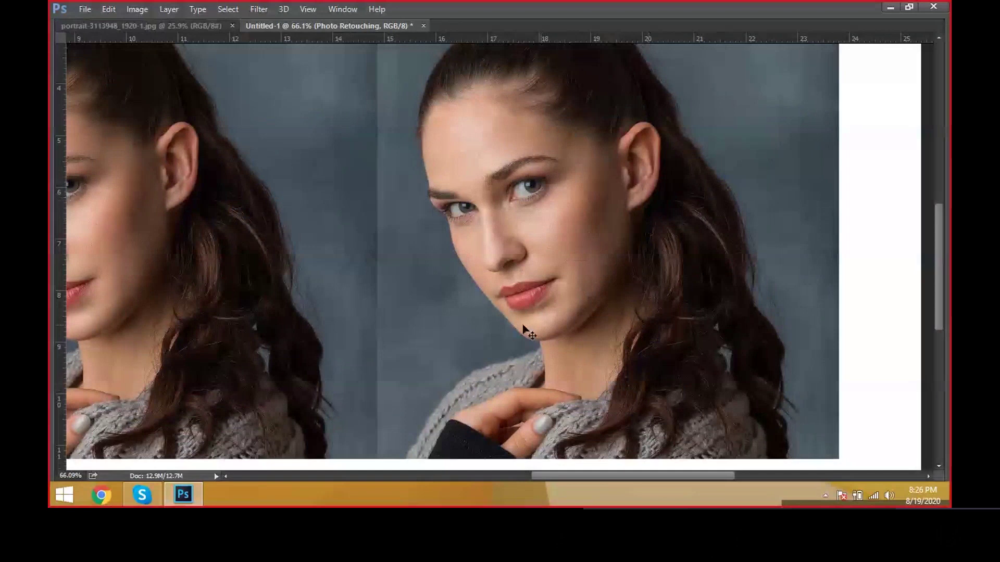
pyautogui.scroll(5, 499, 147)
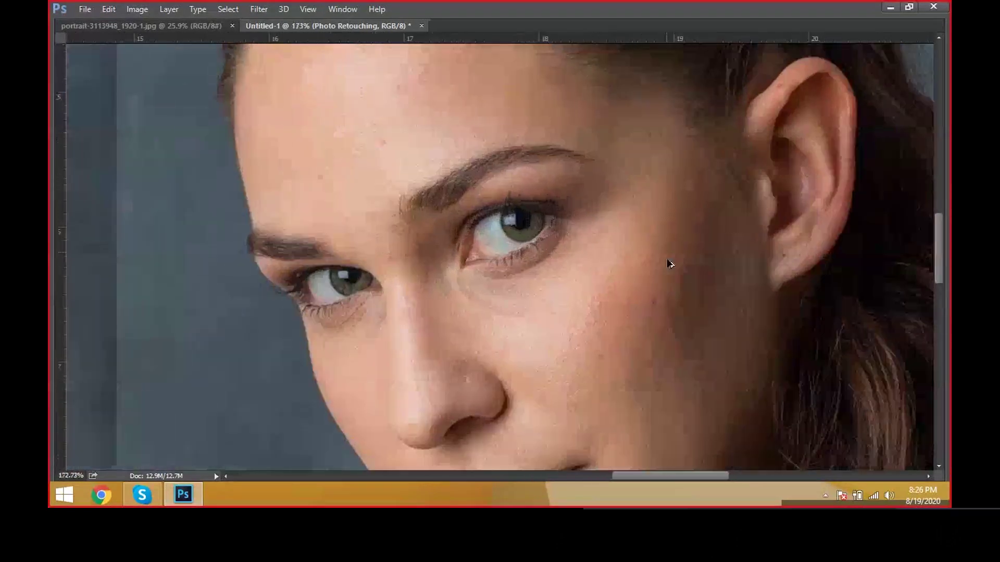
# Examine the retouched face up close, compare it with the original beside it, and restore the hidden panels with the whole canvas in view.
pyautogui.scroll(-4, 472, 285)
pyautogui.moveTo(176, 276); pyautogui.dragTo(471, 275)
pyautogui.scroll(2, 384, 292)
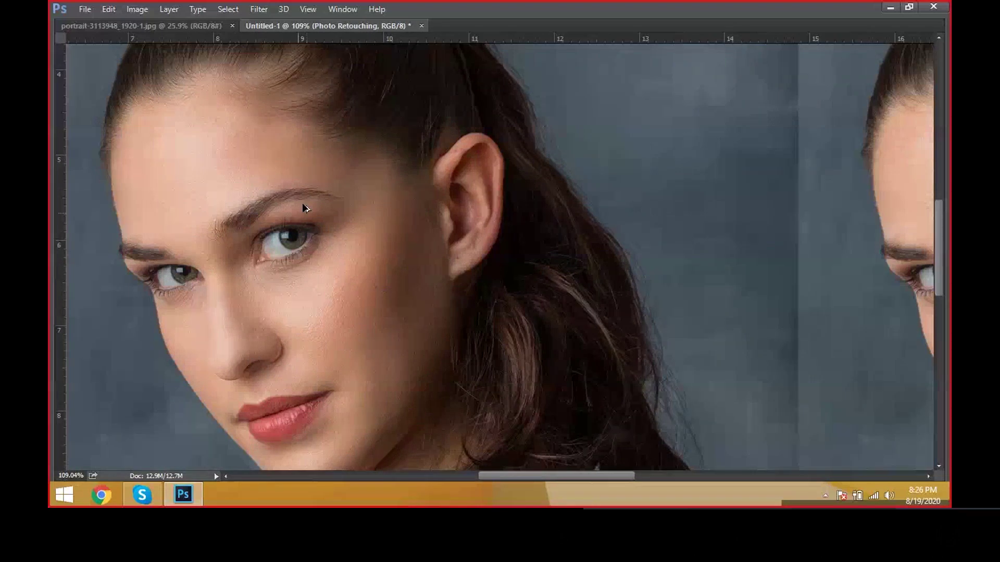
pyautogui.scroll(-4, 303, 205)
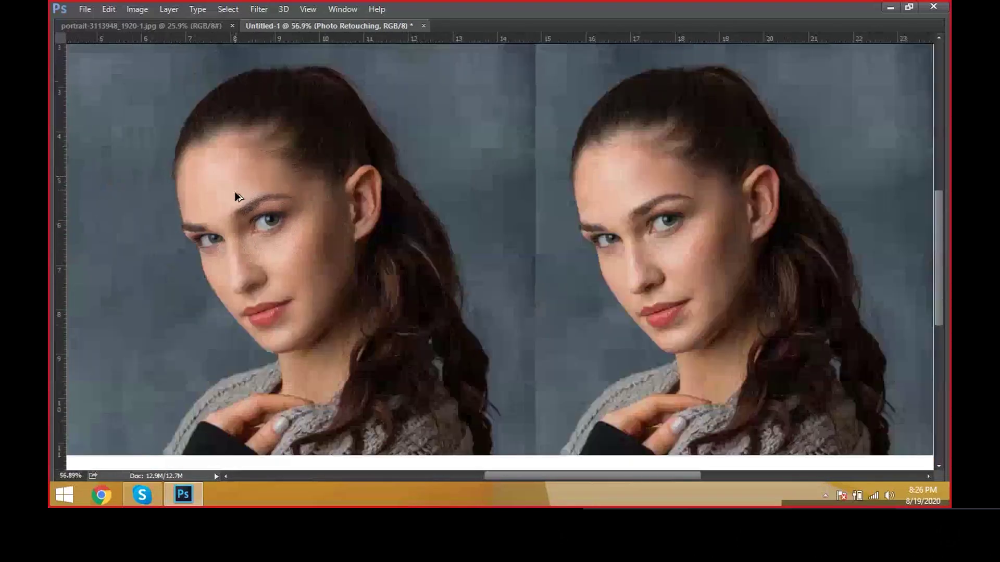
pyautogui.hotkey('shift', 'Tab')
pyautogui.press('Tab')
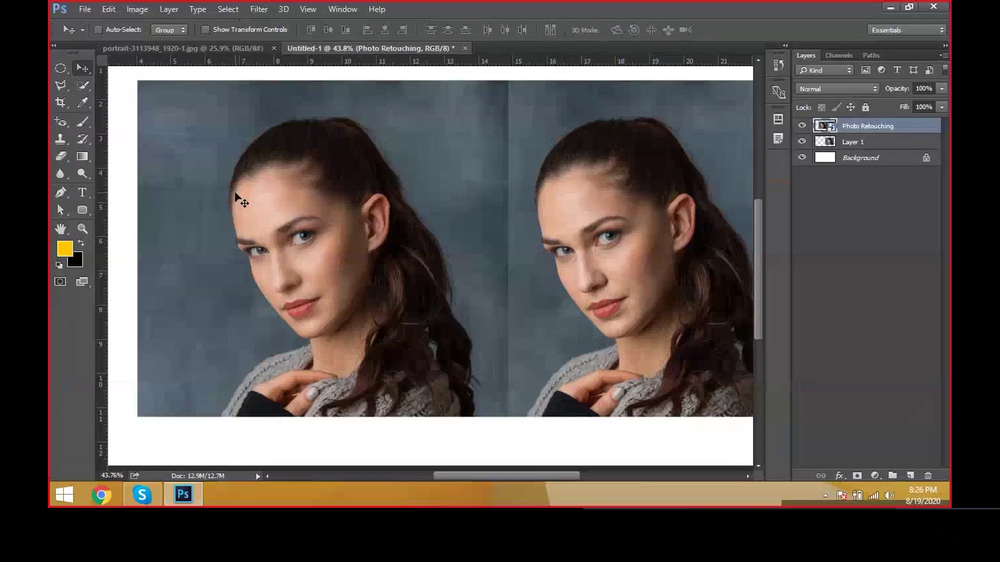
pyautogui.scroll(-2, 246, 207)
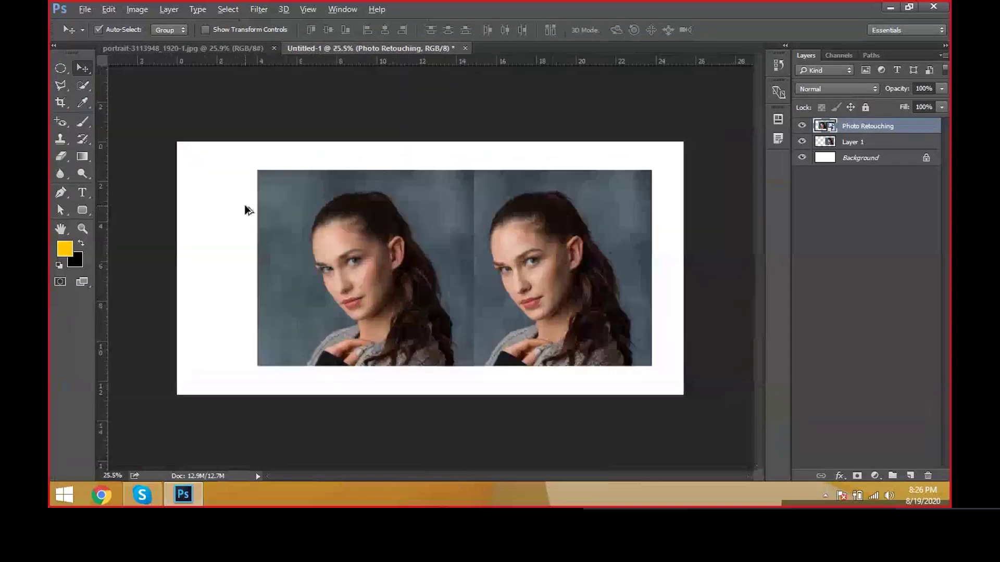